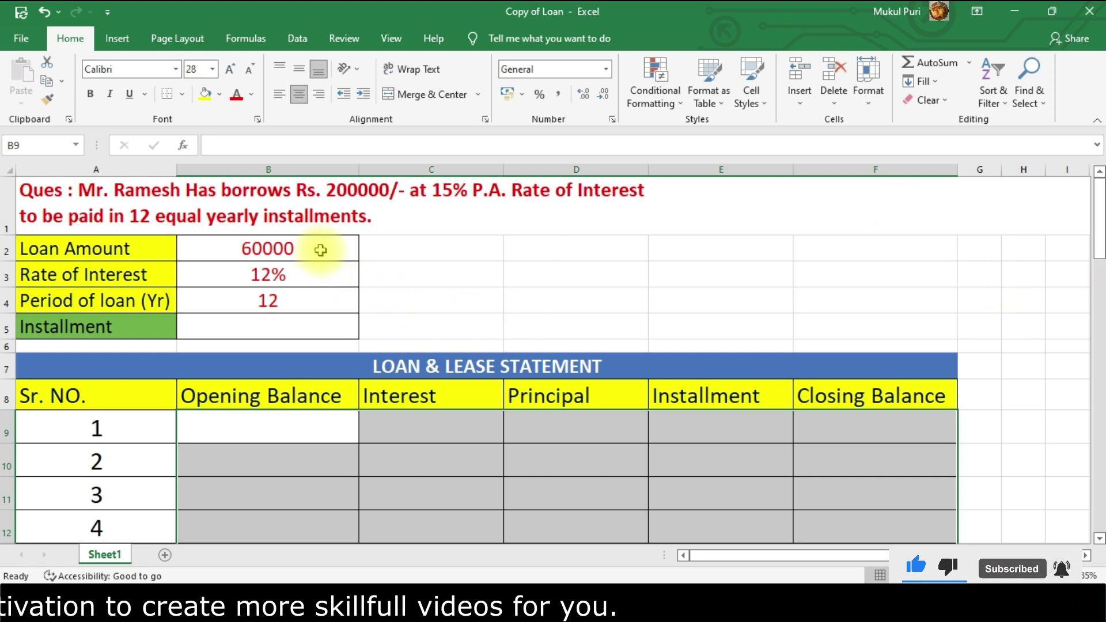
# Enter a loan amount of 200000 and an interest rate of 15%
pyautogui.click(344, 257)
pyautogui.write('2')
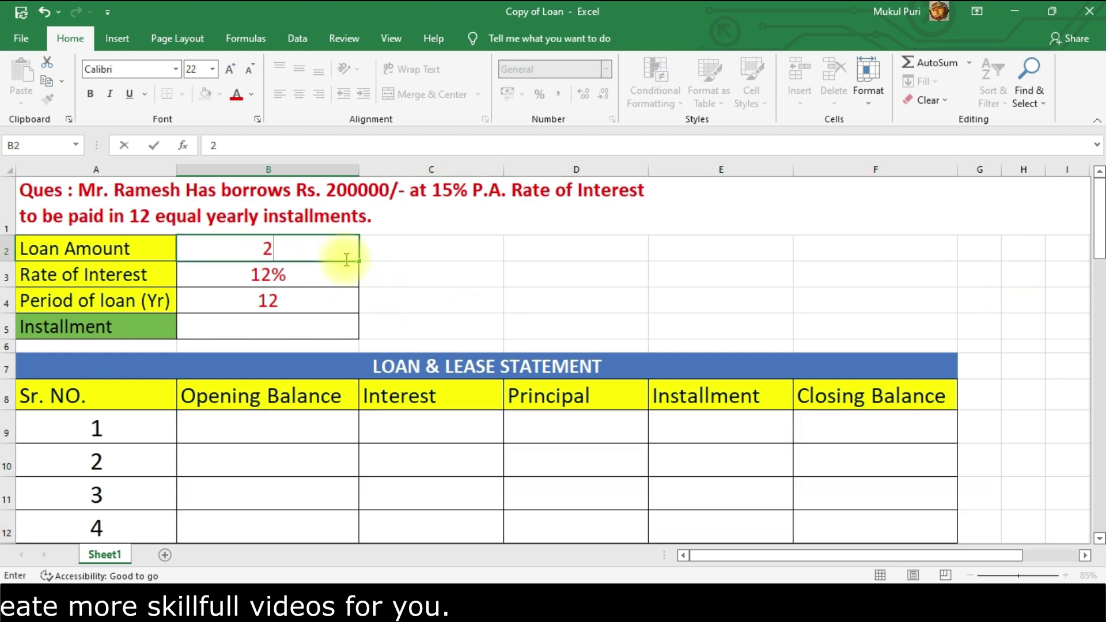
pyautogui.press('Return')
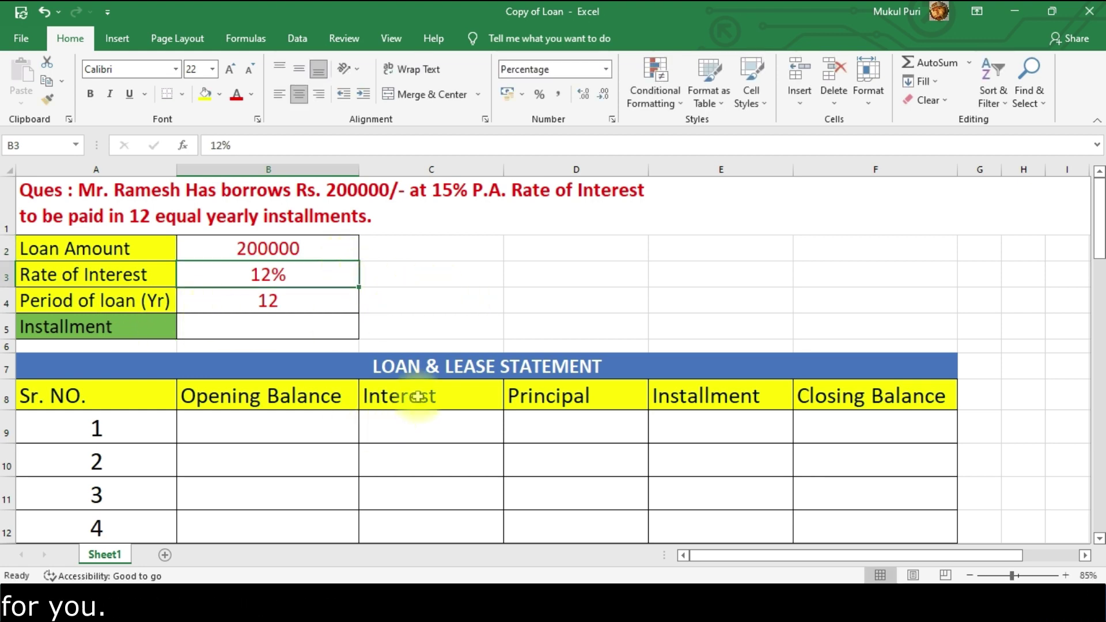
pyautogui.write('15')
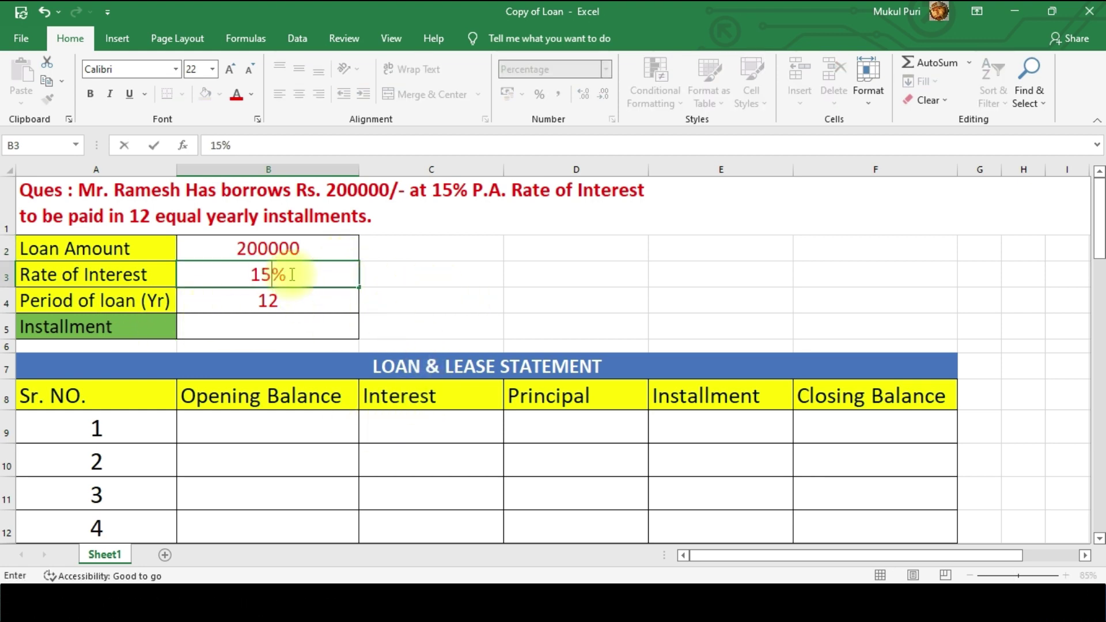
pyautogui.press('Return')
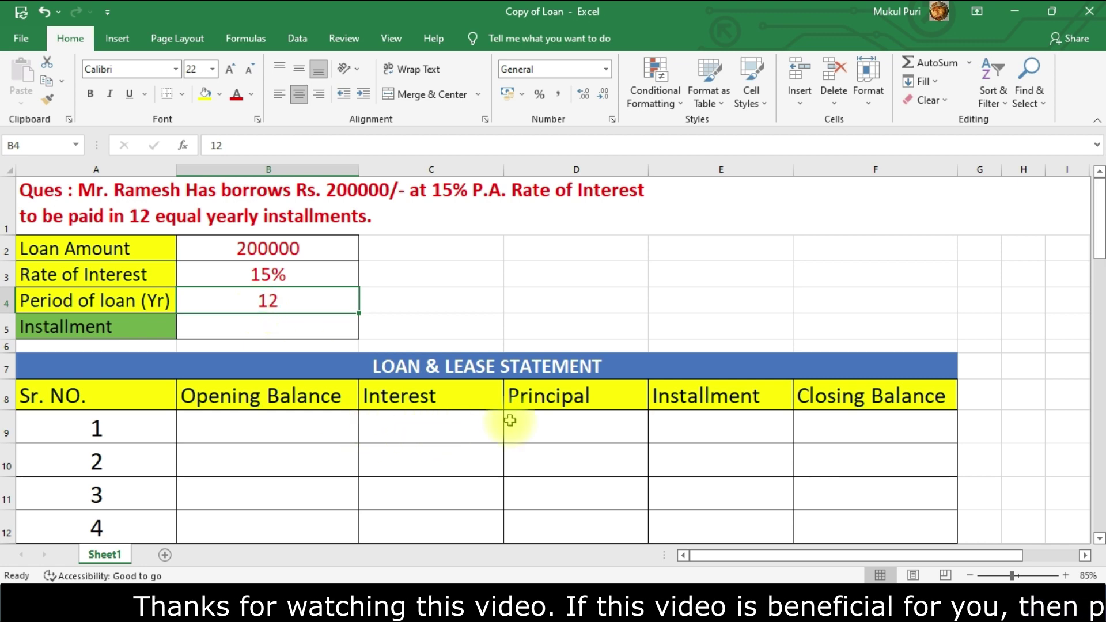
pyautogui.click(722, 397)
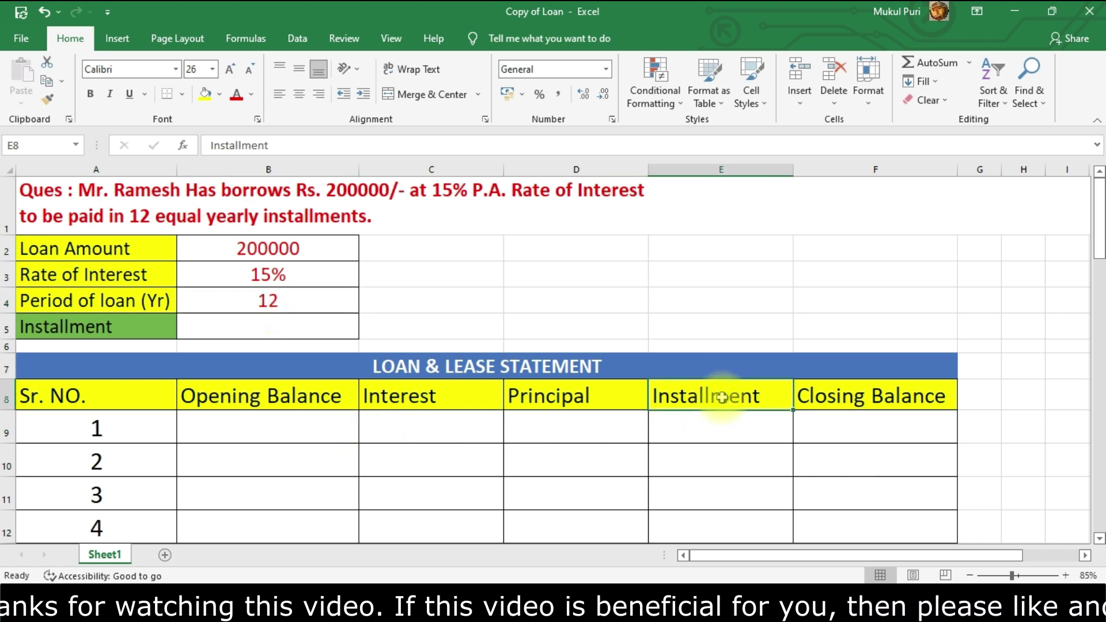
pyautogui.click(444, 395)
pyautogui.click(578, 398)
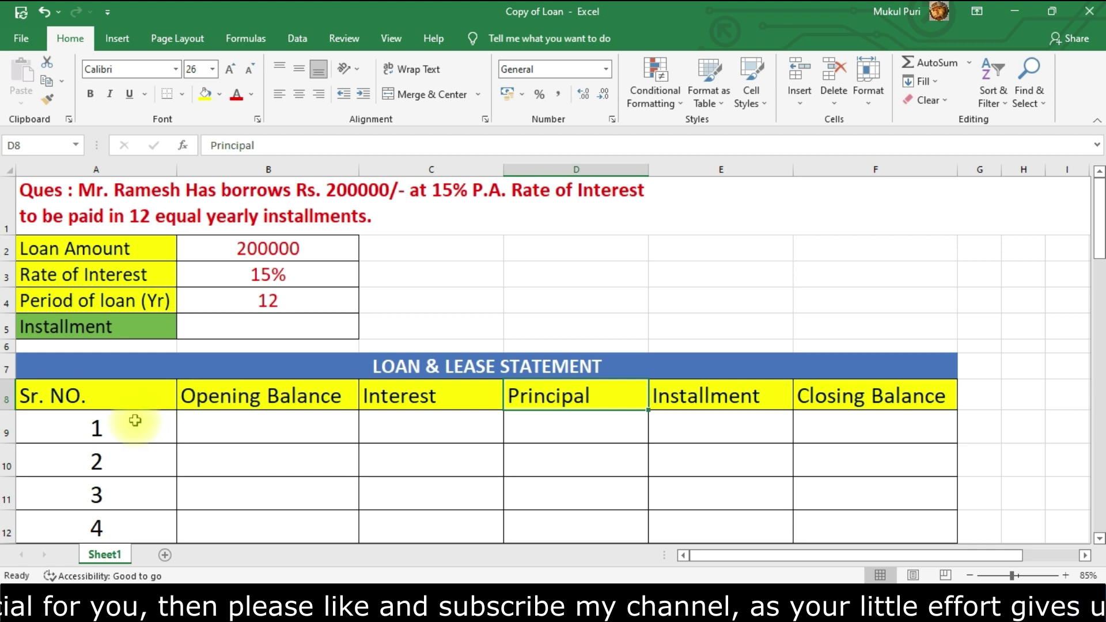
pyautogui.scroll(-2, 138, 404)
pyautogui.scroll(-1, 144, 346)
pyautogui.scroll(-1, 144, 374)
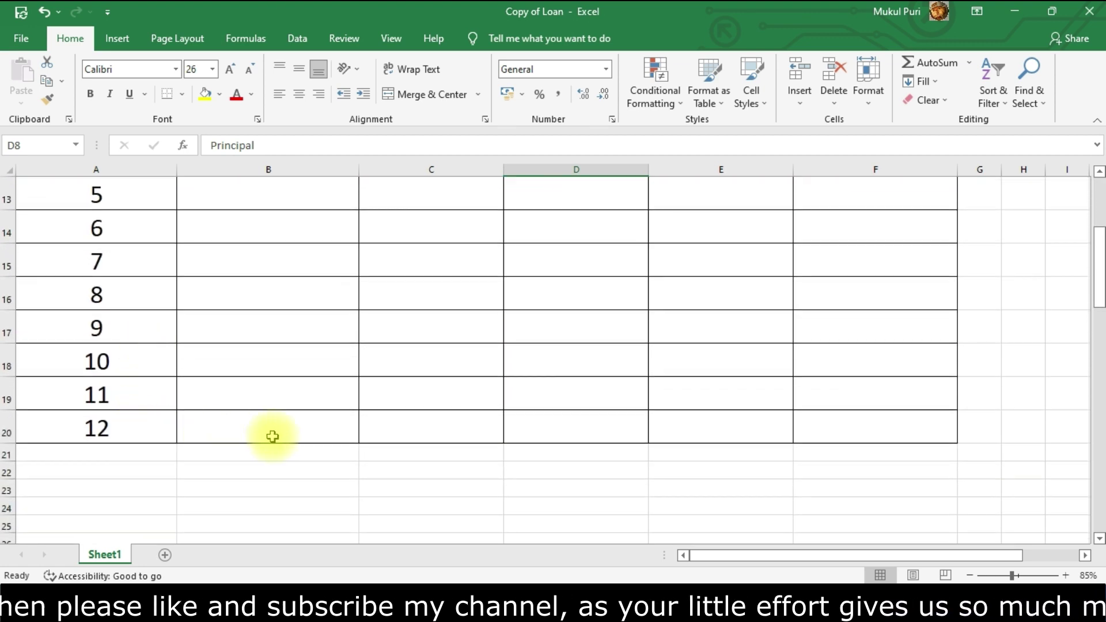
pyautogui.scroll(1, 758, 433)
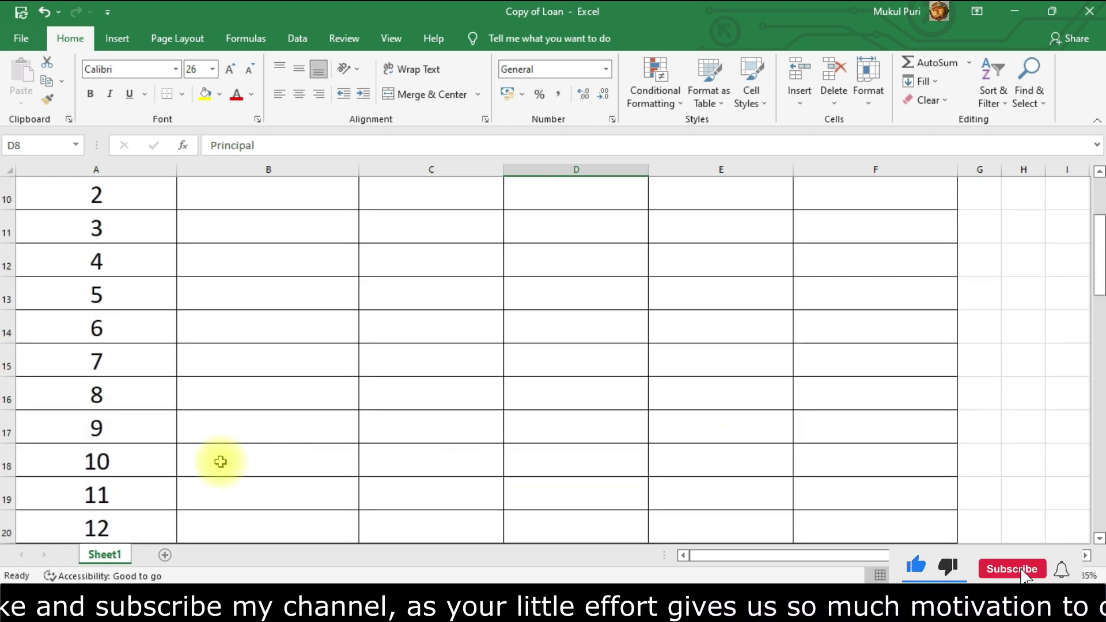
pyautogui.click(875, 532)
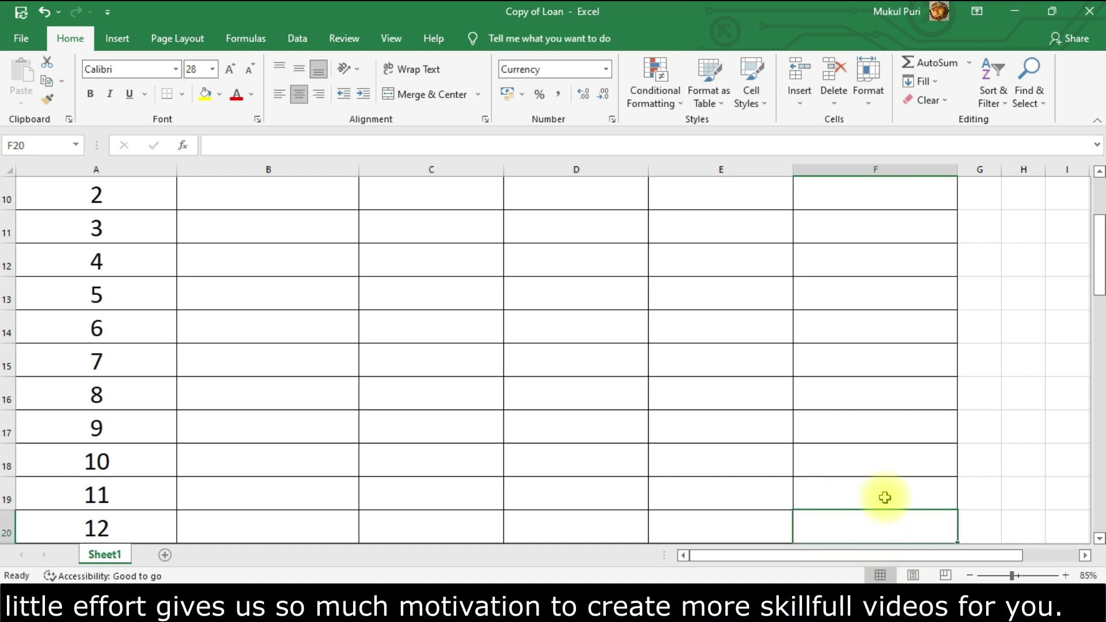
pyautogui.keyDown('ctrl'); pyautogui.scroll(-1, 887, 507); pyautogui.keyUp('ctrl')
pyautogui.scroll(1, 859, 496)
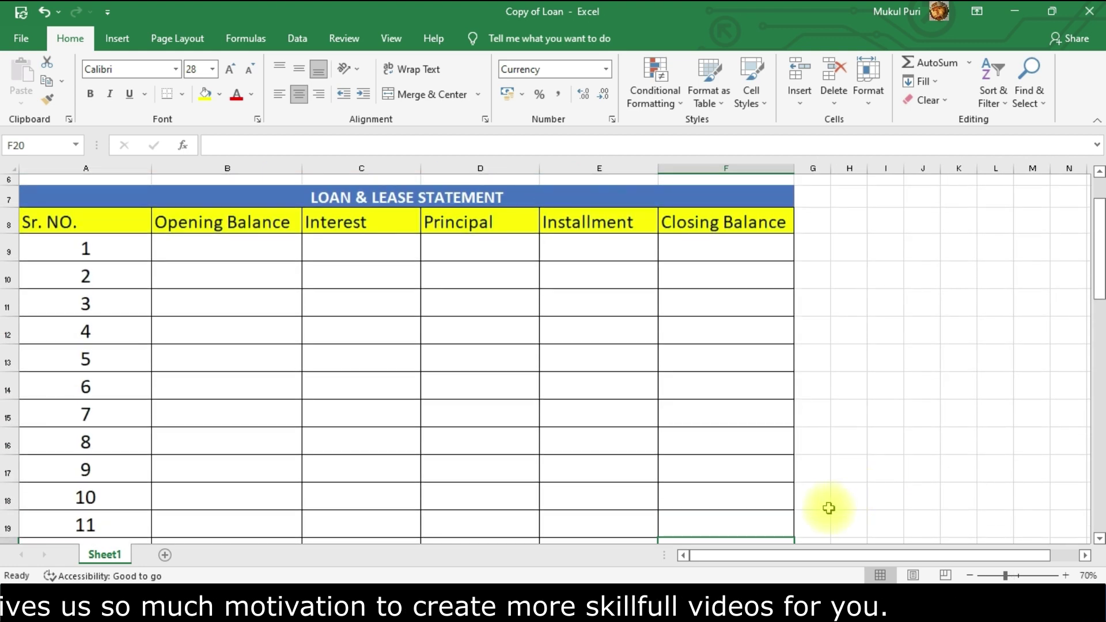
pyautogui.scroll(-1, 830, 507)
pyautogui.scroll(3, 827, 506)
pyautogui.keyDown('ctrl'); pyautogui.scroll(1, 659, 418); pyautogui.keyUp('ctrl')
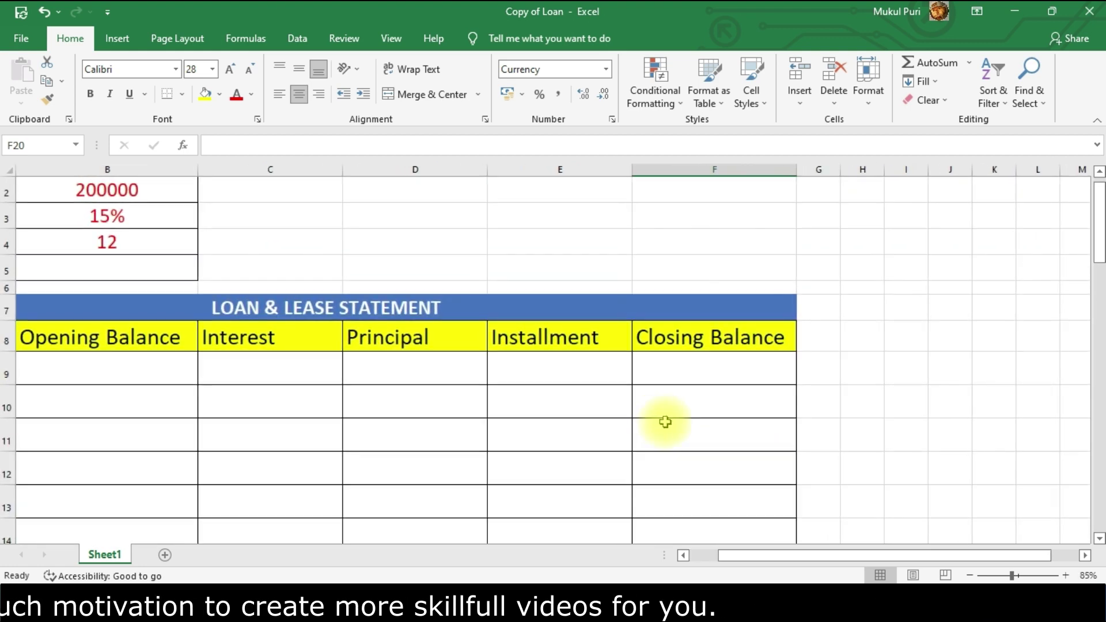
pyautogui.moveTo(753, 553); pyautogui.dragTo(655, 557)
pyautogui.scroll(1, 543, 397)
pyautogui.scroll(1, 543, 397)
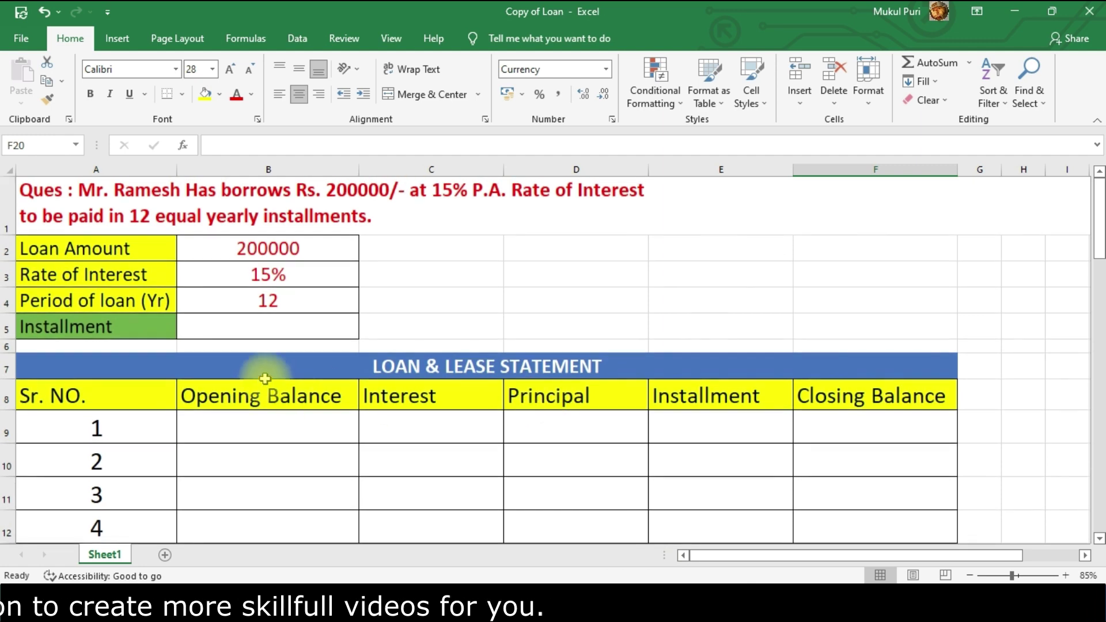
pyautogui.click(253, 326)
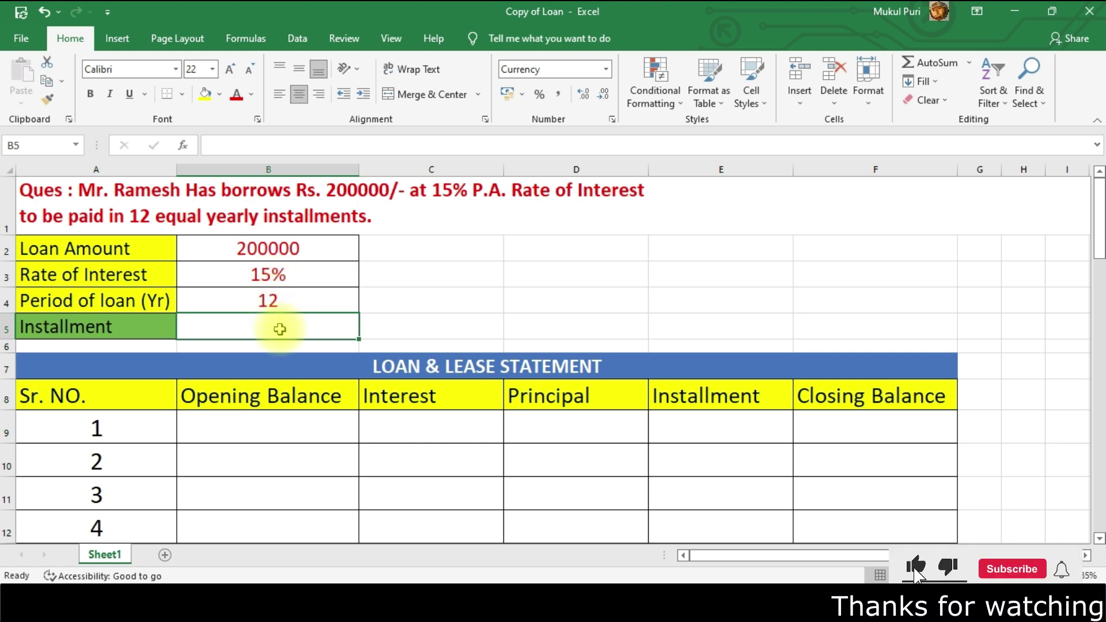
# Enter =PMT(B3,B4,B2) in B5 to get the yearly installment of ₹ -36,896.16
pyautogui.write('=pmt')
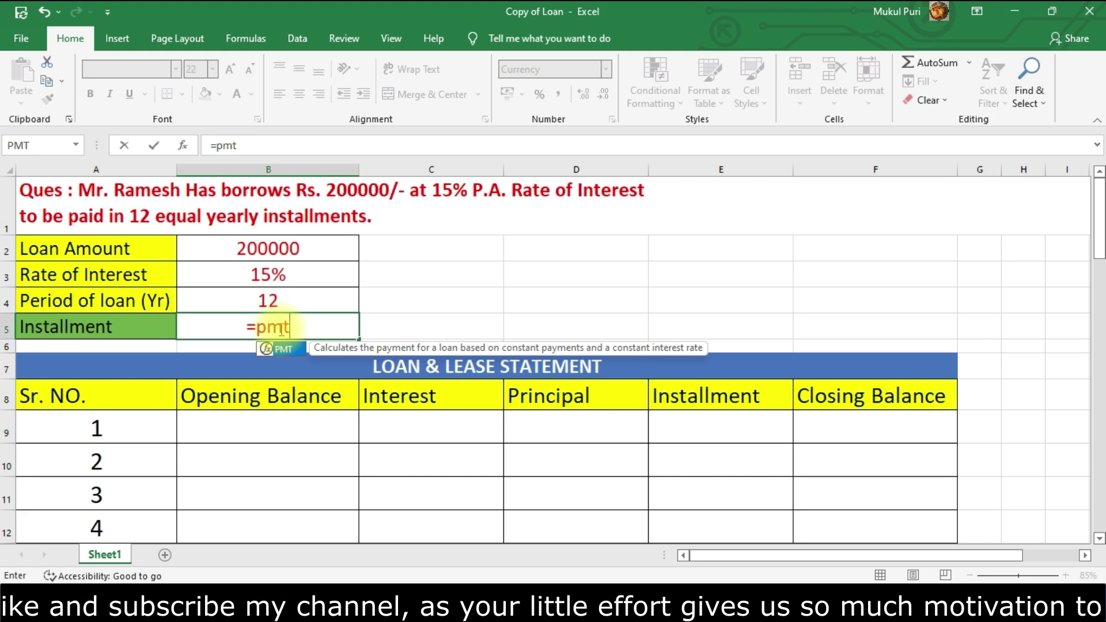
pyautogui.write('(')
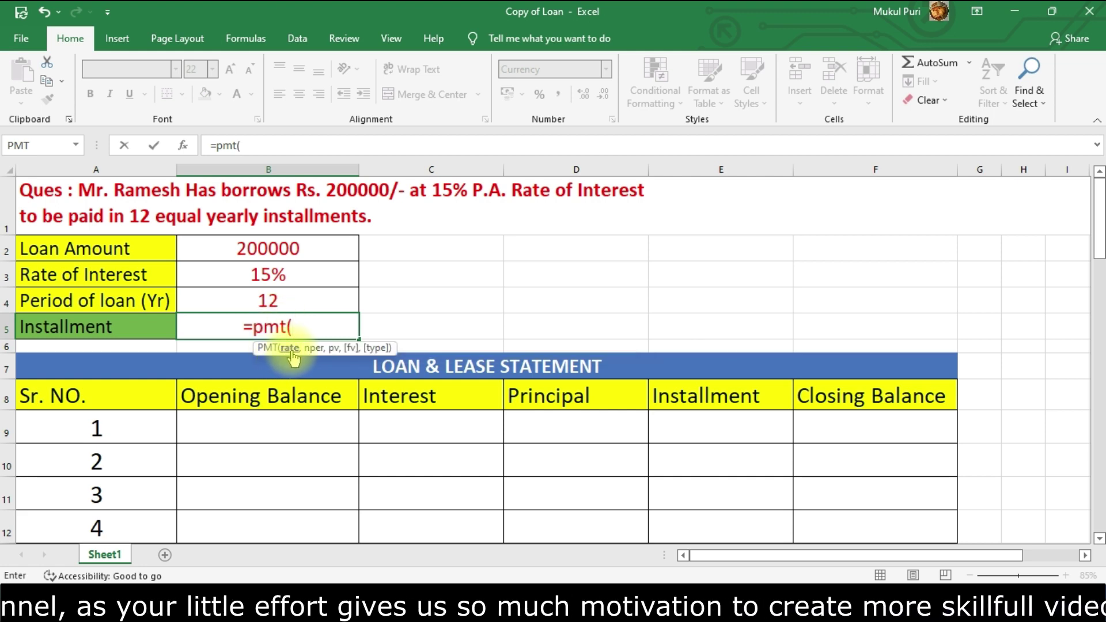
pyautogui.click(269, 274)
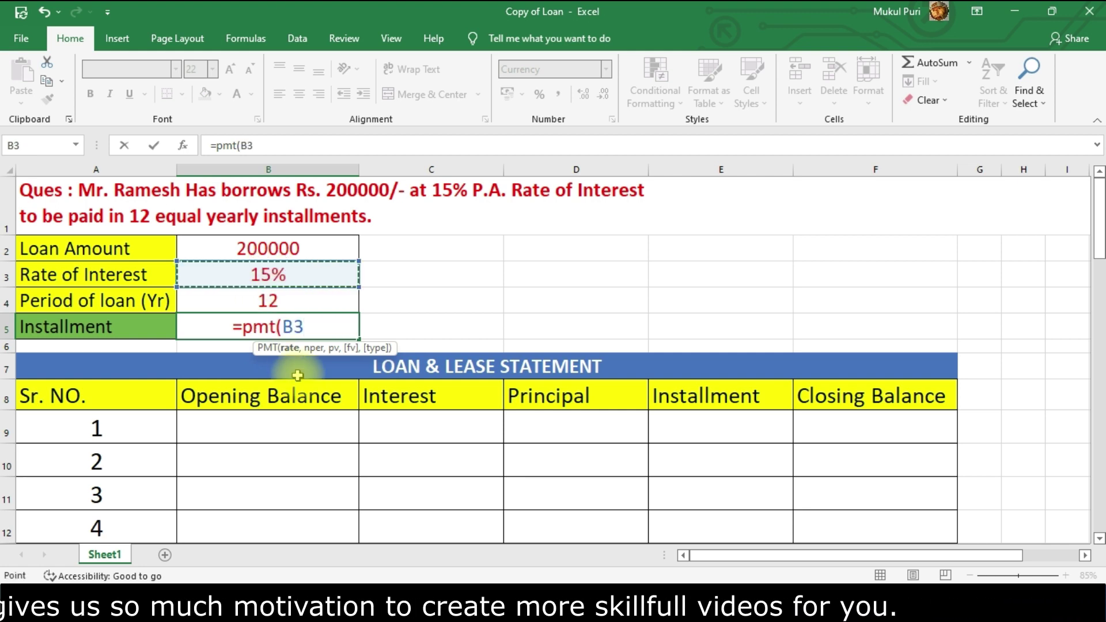
pyautogui.write(',')
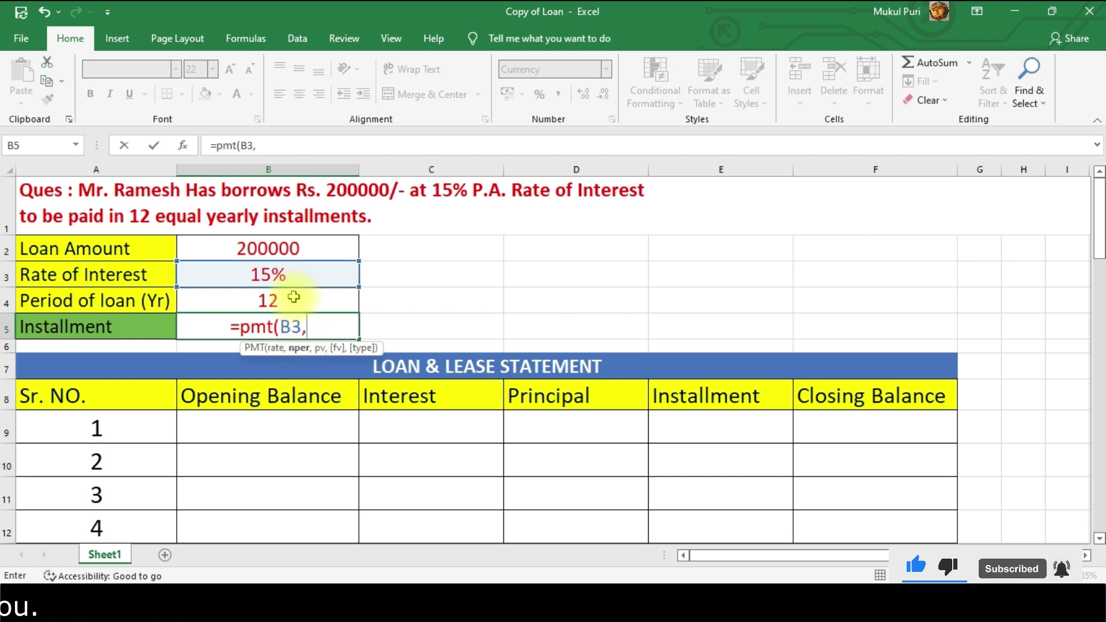
pyautogui.click(294, 297)
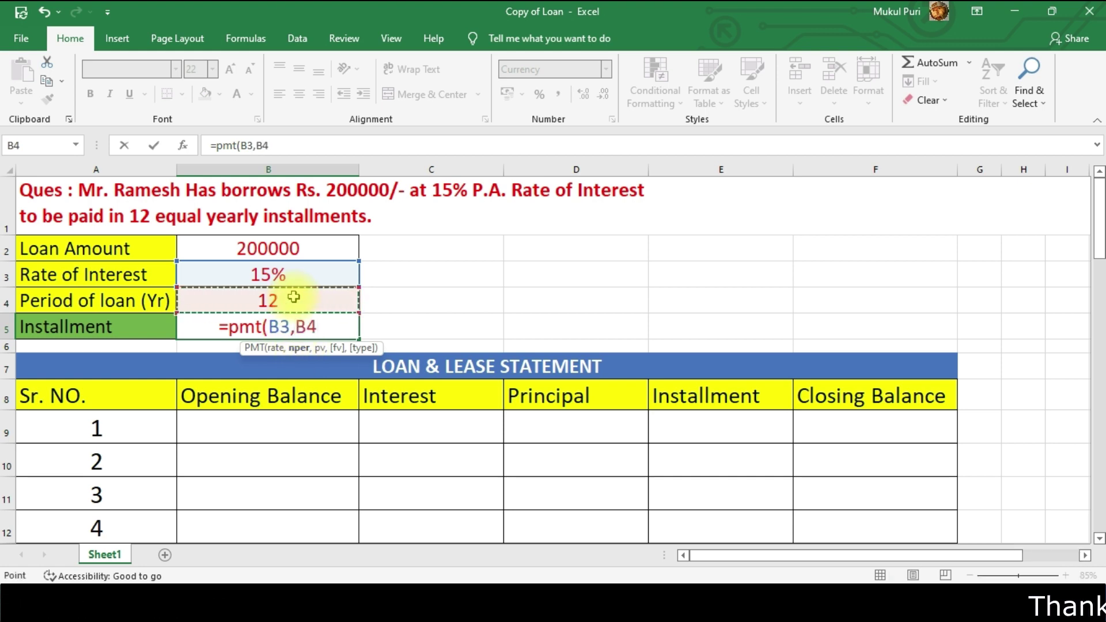
pyautogui.write(',')
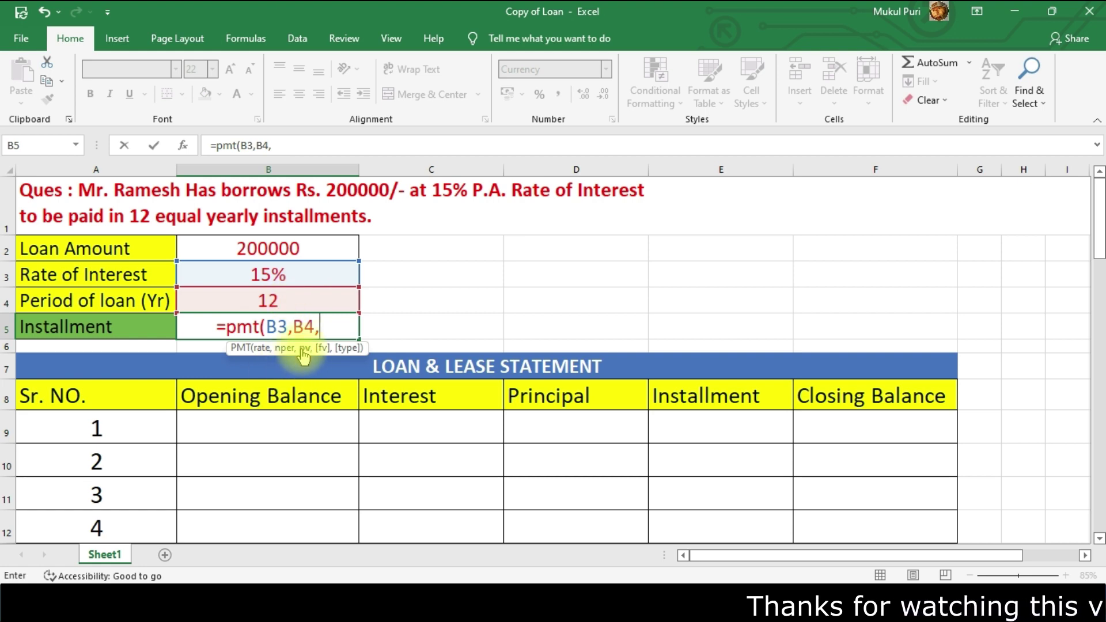
pyautogui.click(281, 252)
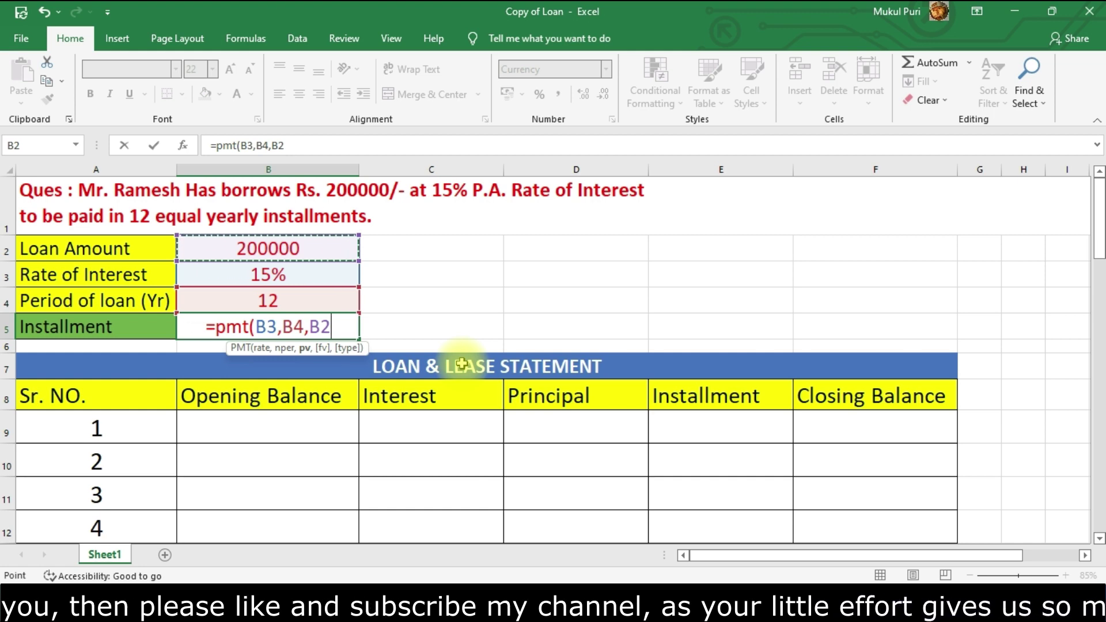
pyautogui.write(')')
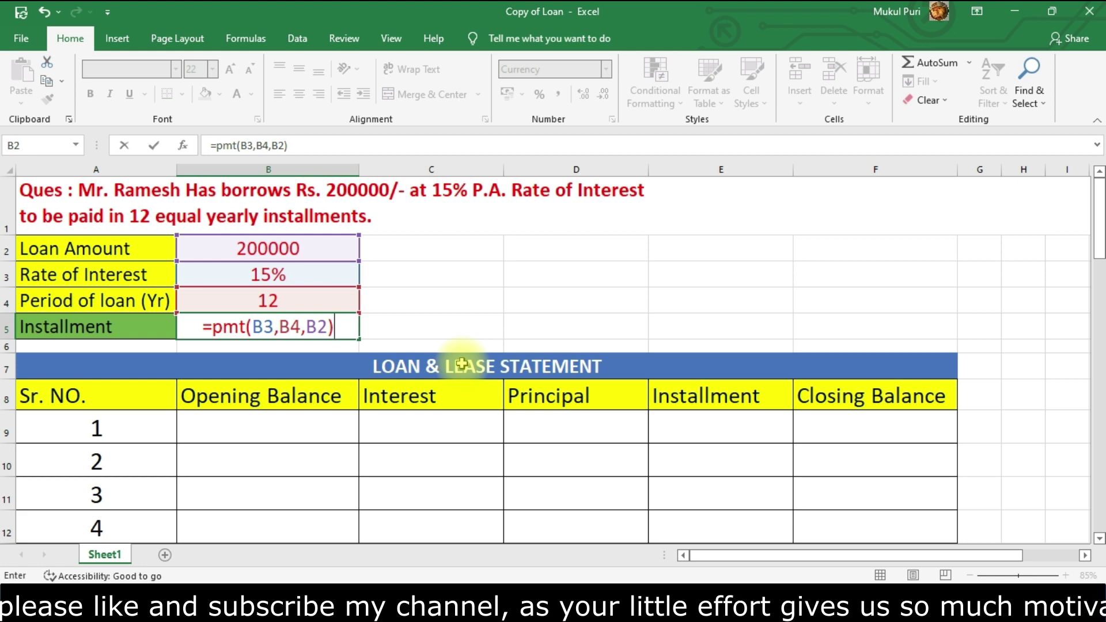
pyautogui.press('Return')
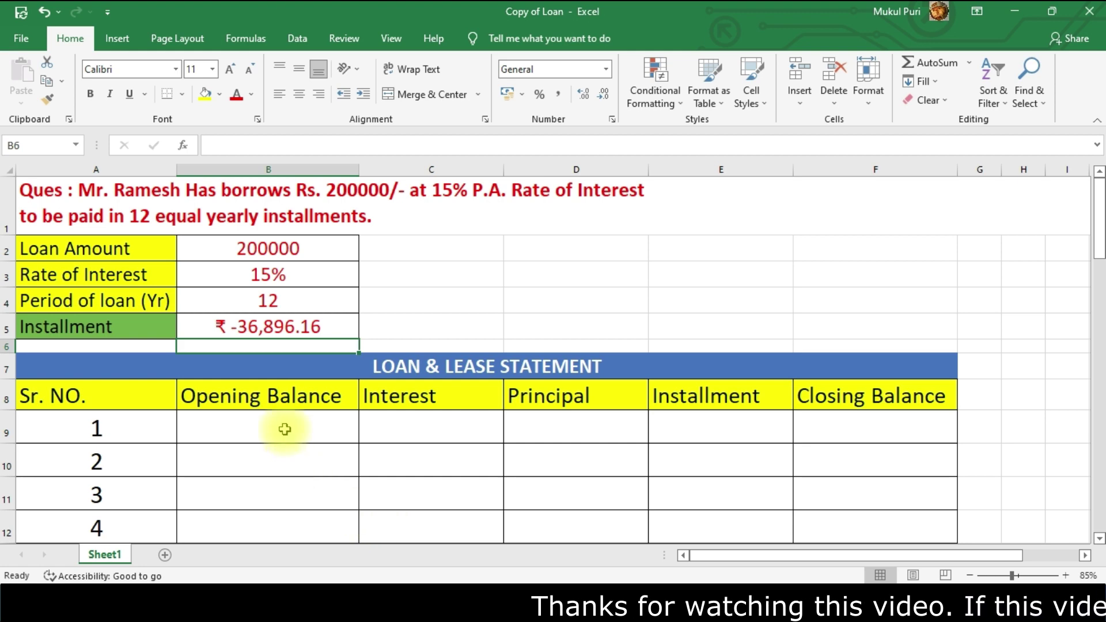
# Move down from the installment to the Opening Balance heading
pyautogui.press('Down')
pyautogui.press('Down')
# Set year 1's opening balance equal to the 200000 loan amount
pyautogui.click(315, 435)
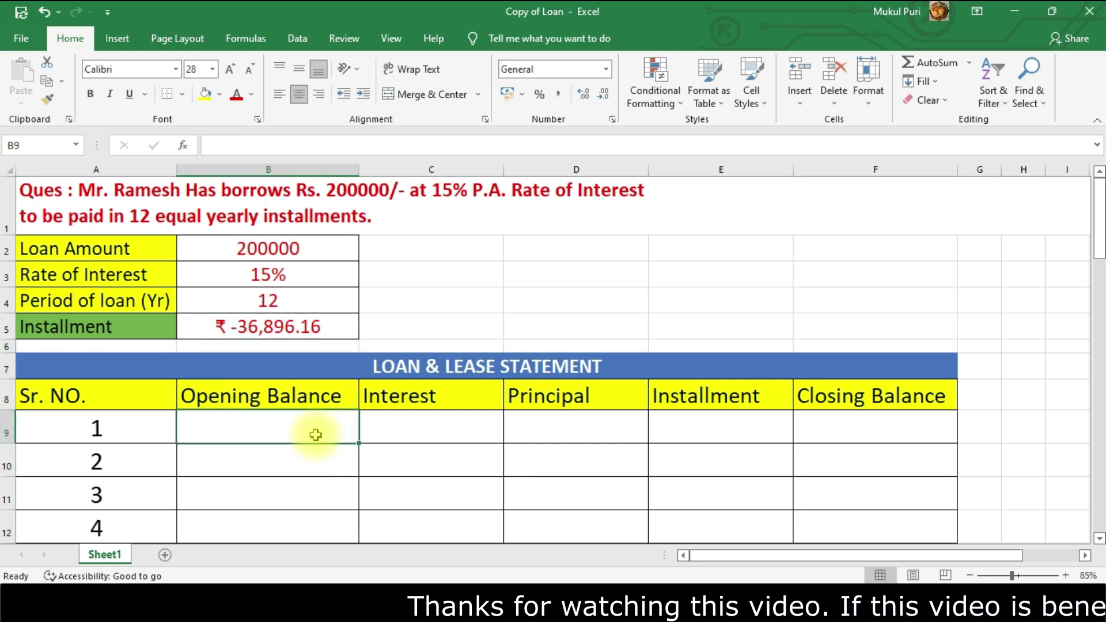
pyautogui.write('=')
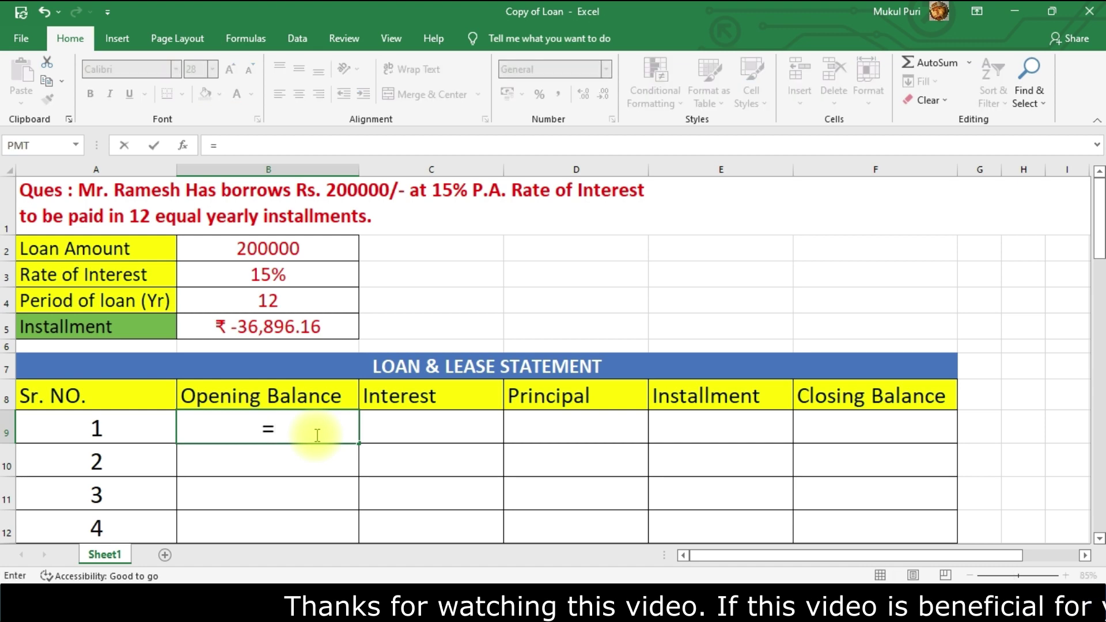
pyautogui.click(255, 251)
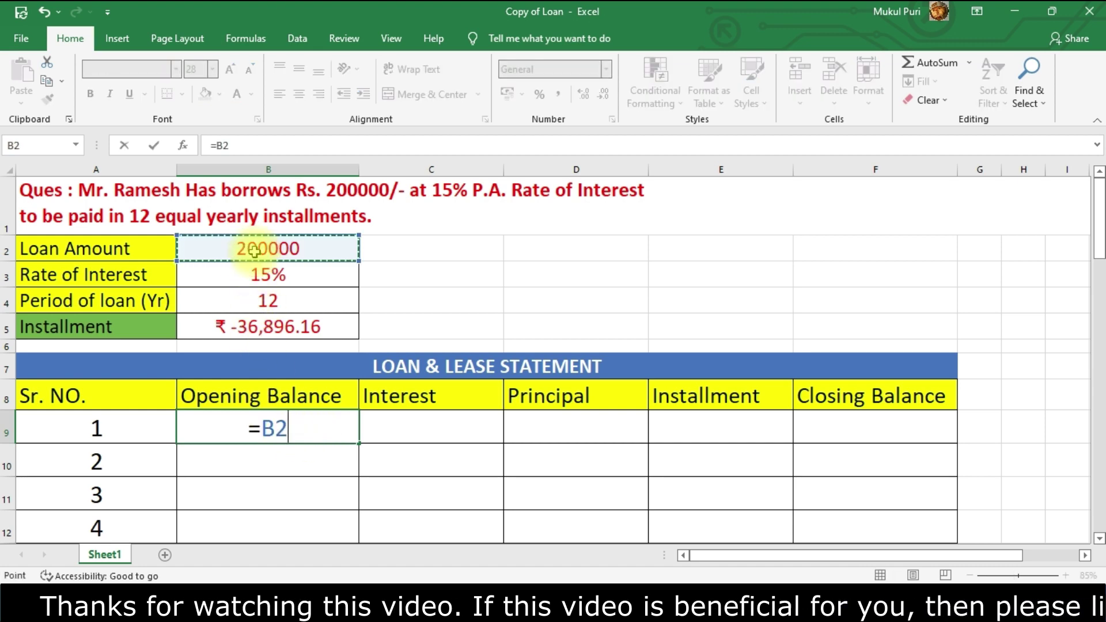
pyautogui.press('Return')
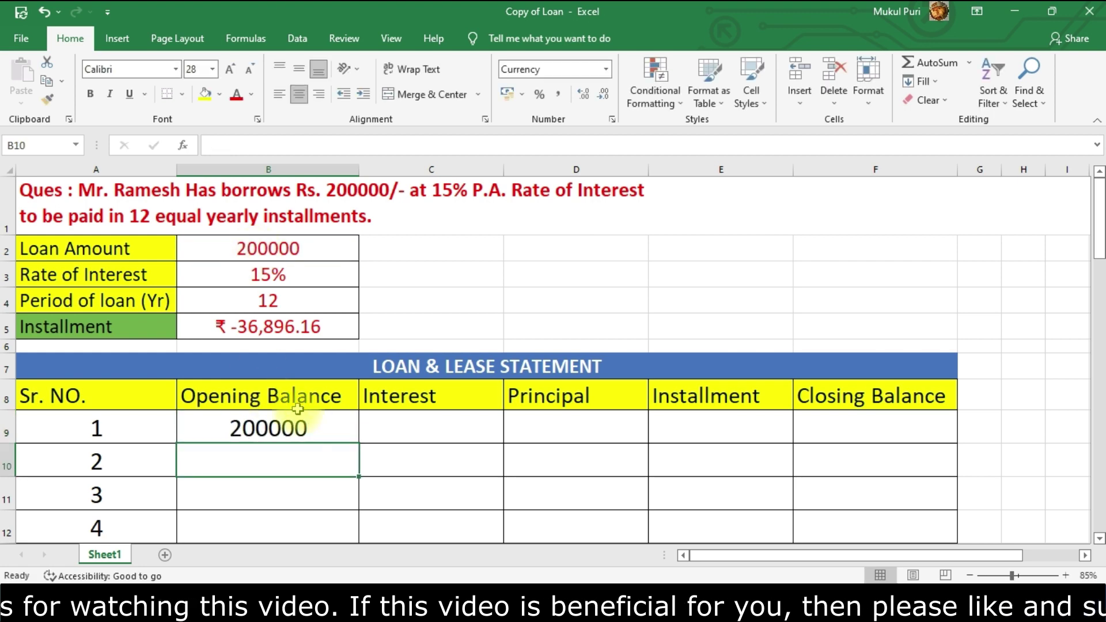
# Enter year 1's interest as =B9*$B$3, giving ₹ 30,000.00
pyautogui.click(391, 428)
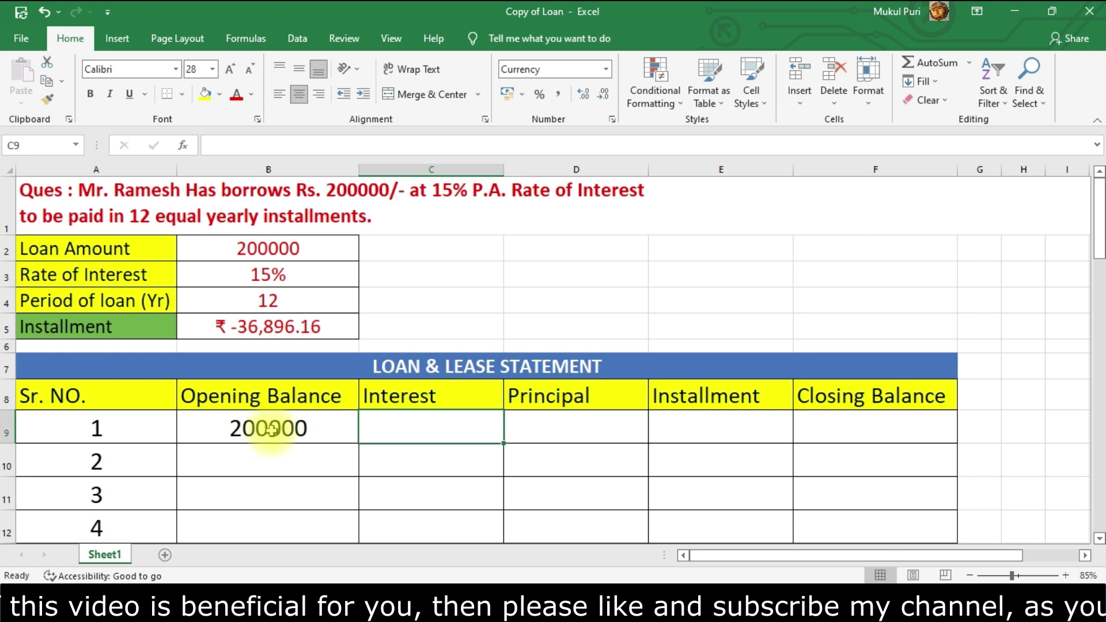
pyautogui.write('=')
pyautogui.click(271, 430)
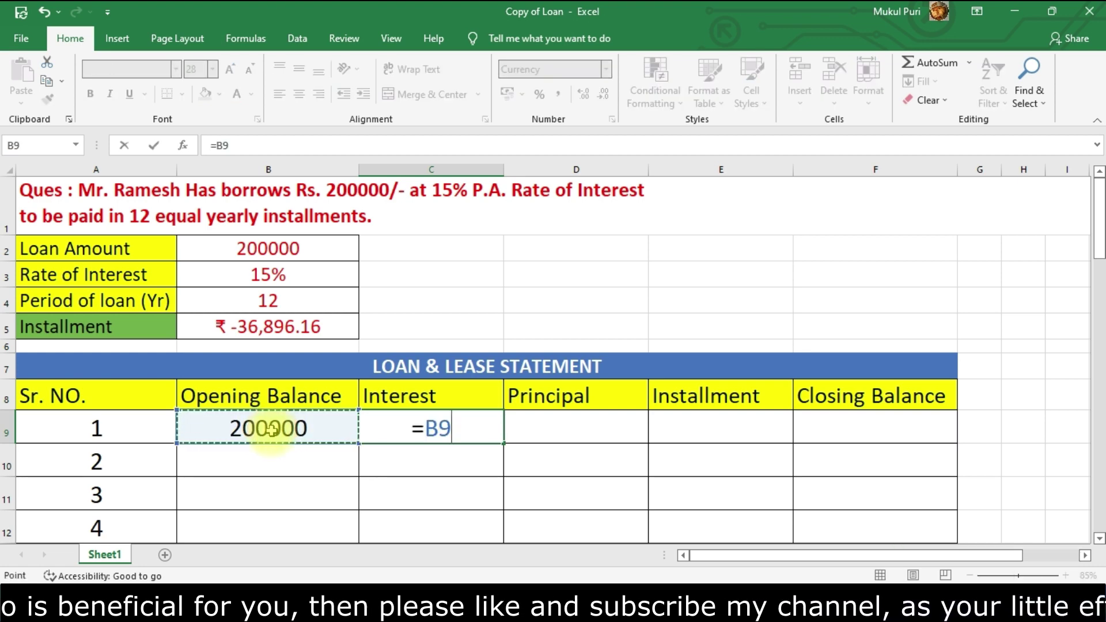
pyautogui.write('*')
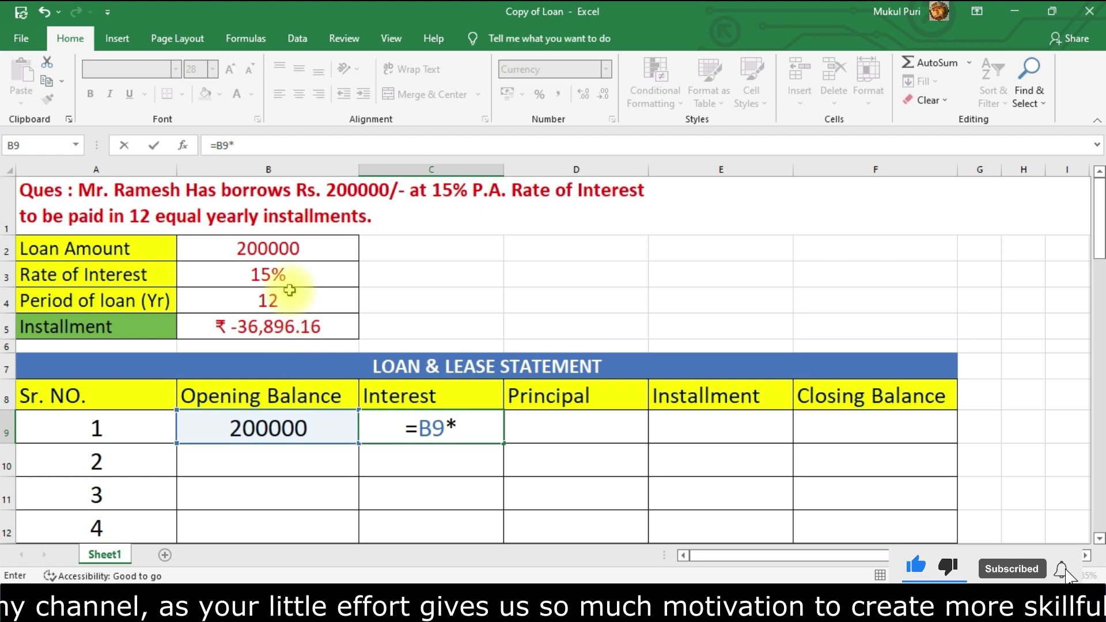
pyautogui.click(274, 277)
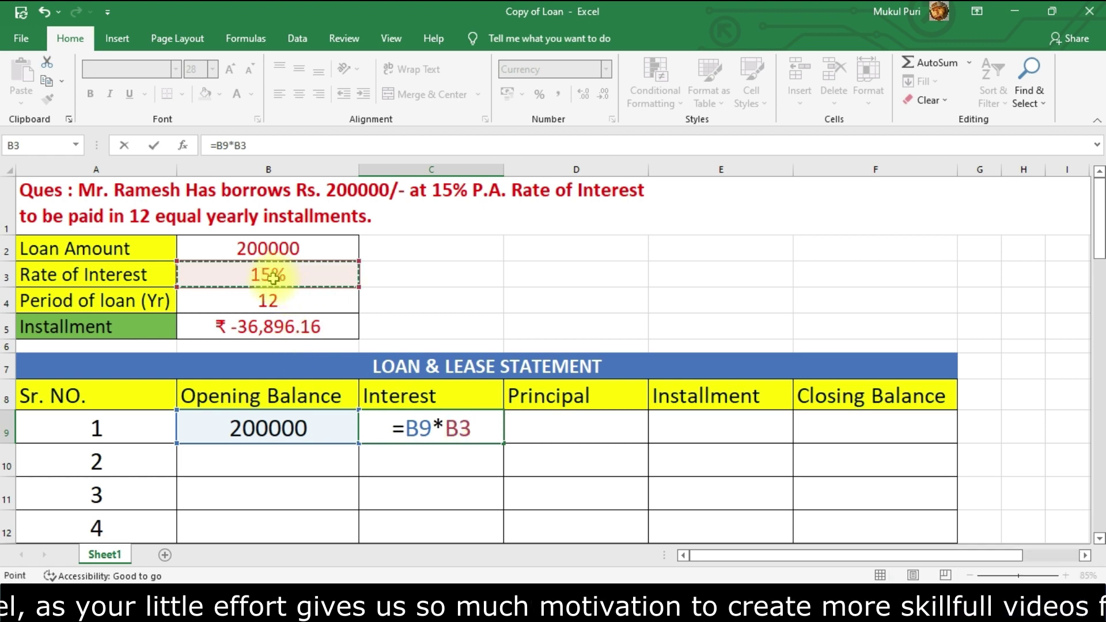
pyautogui.press('F4')
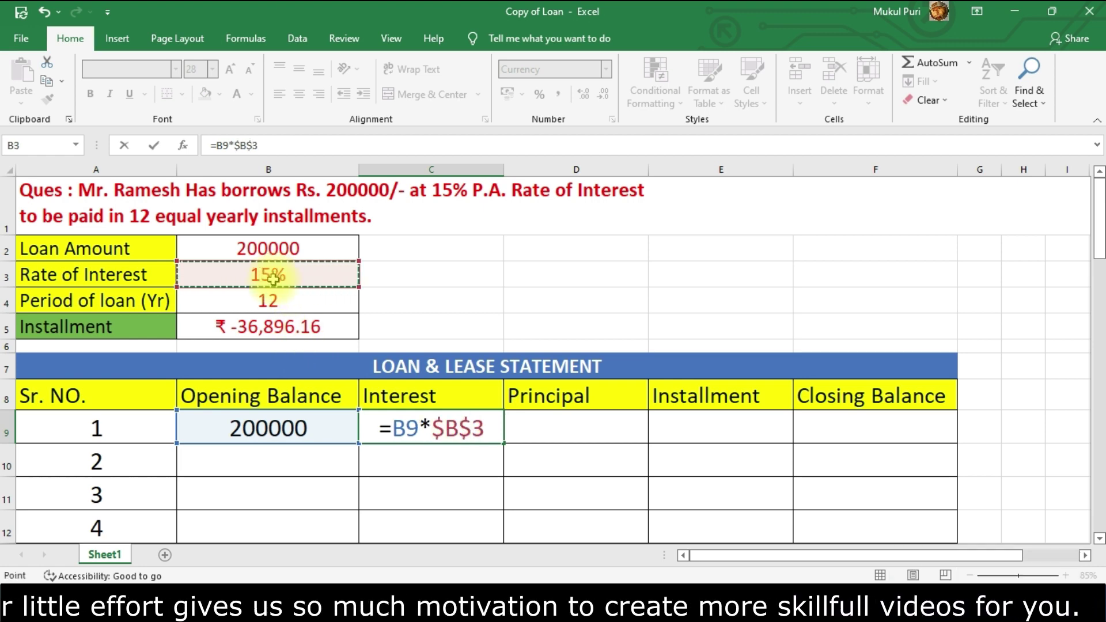
pyautogui.press('Return')
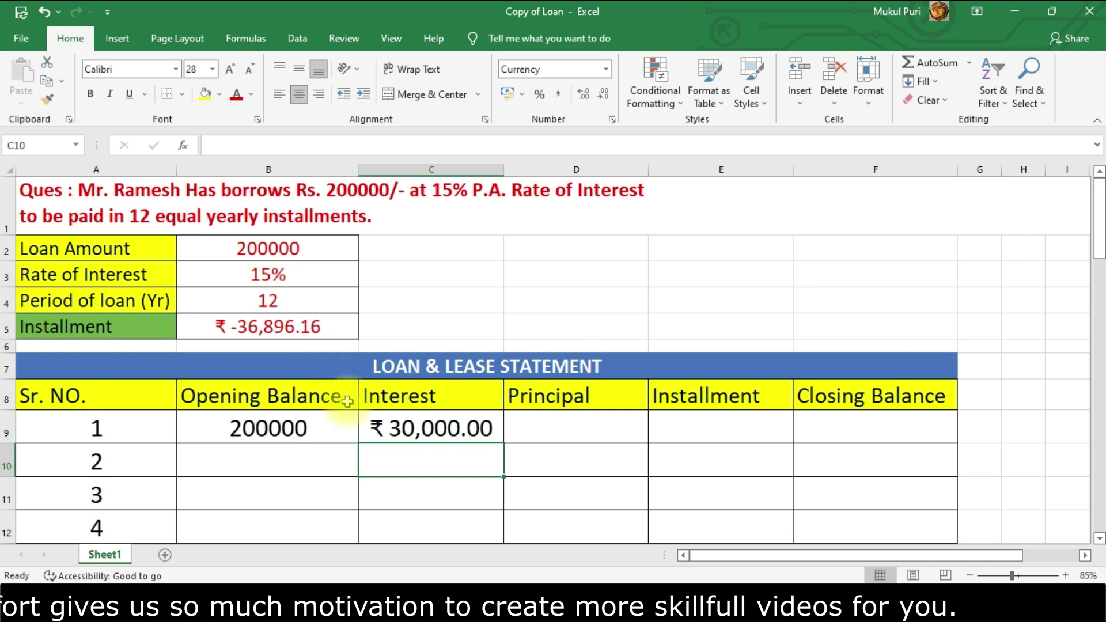
pyautogui.click(688, 428)
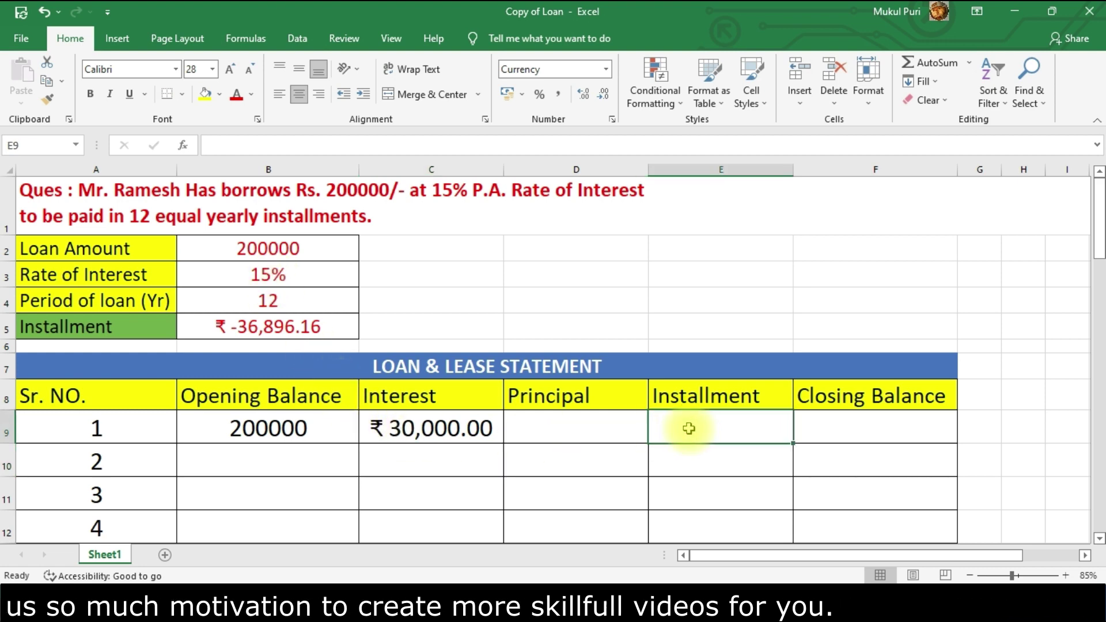
# Set year 1's installment to =B5, showing ₹ -36,896.16
pyautogui.write('=')
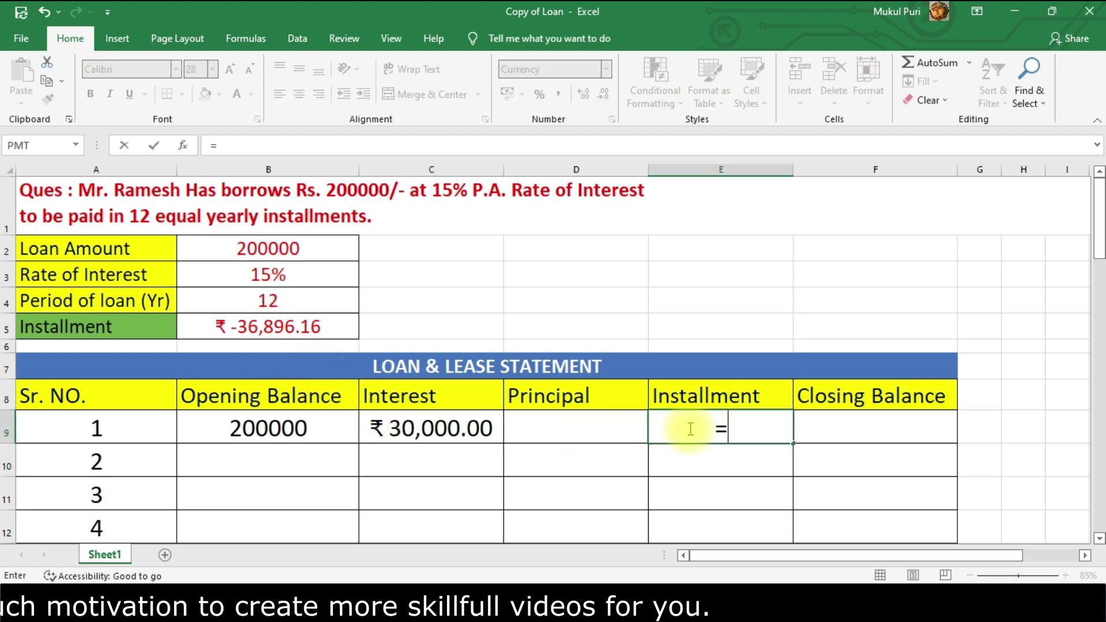
pyautogui.click(312, 326)
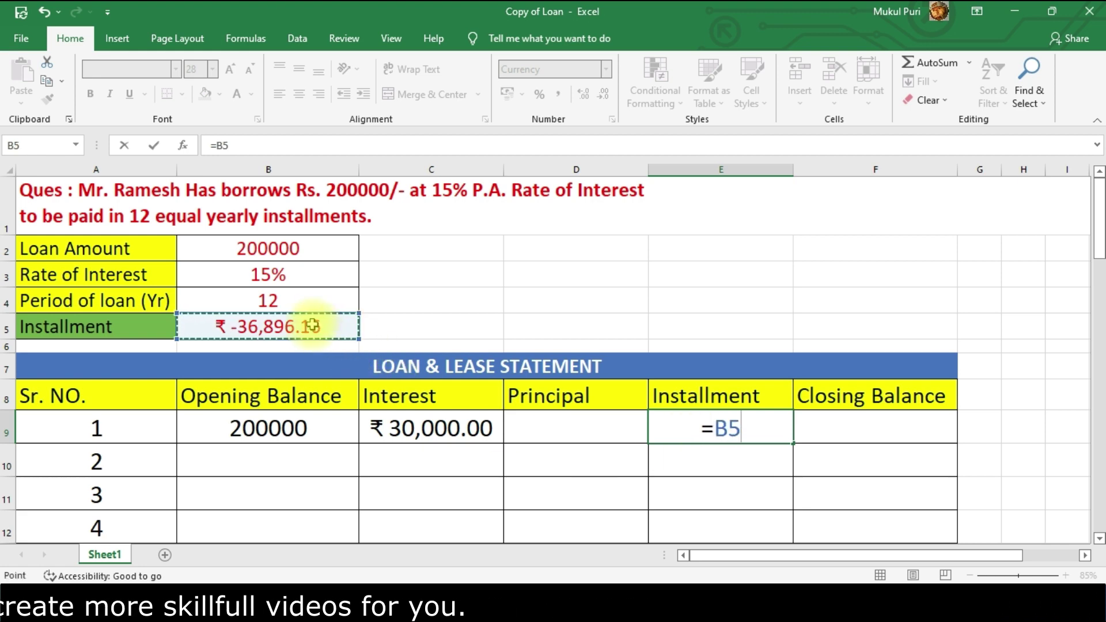
pyautogui.press('Return')
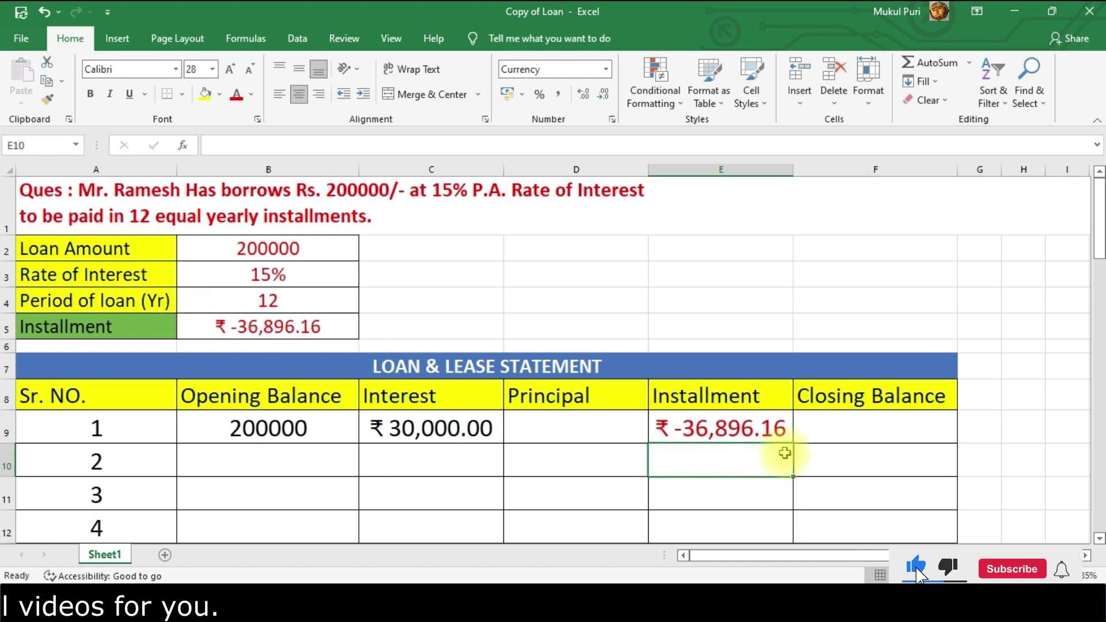
# Enter year 1's principal as =E9+C9, giving ₹ -6,896.16
pyautogui.click(590, 423)
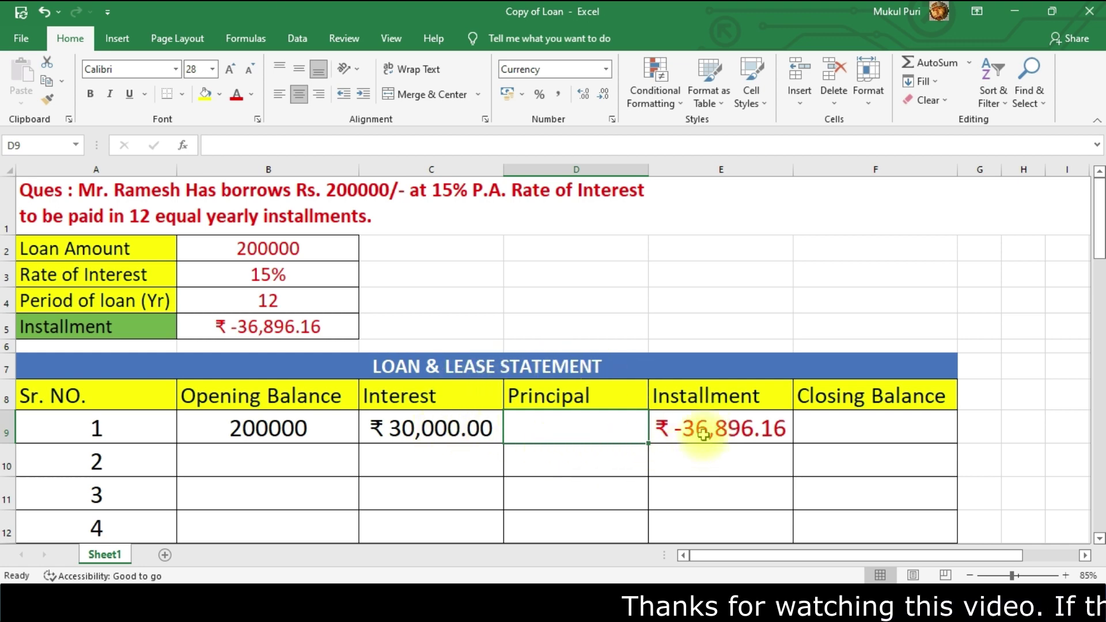
pyautogui.doubleClick(567, 429)
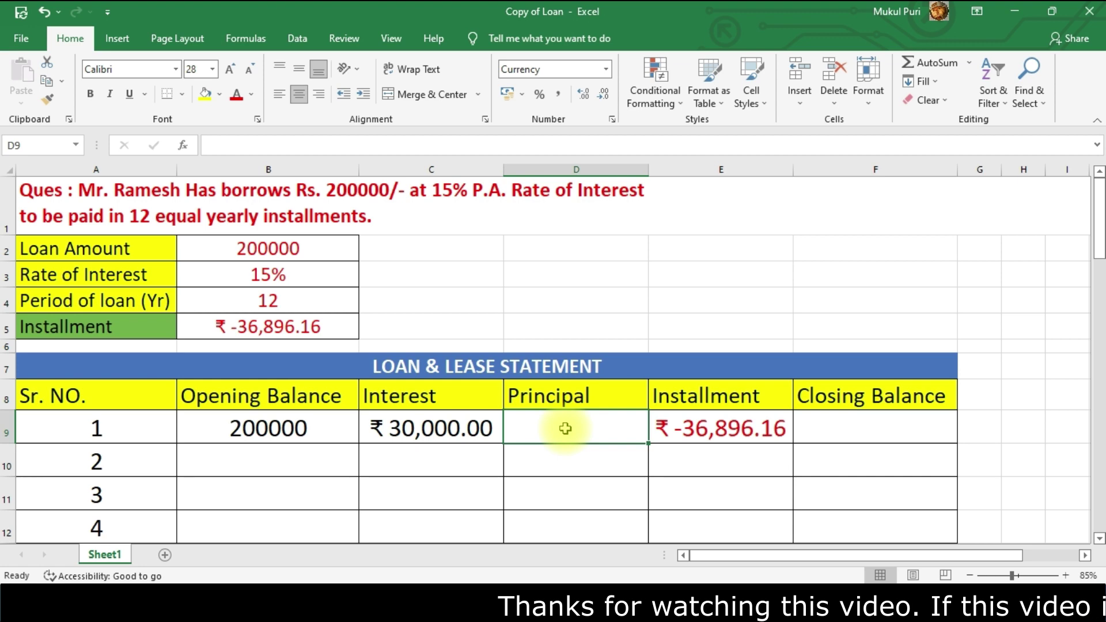
pyautogui.write('=')
pyautogui.click(718, 428)
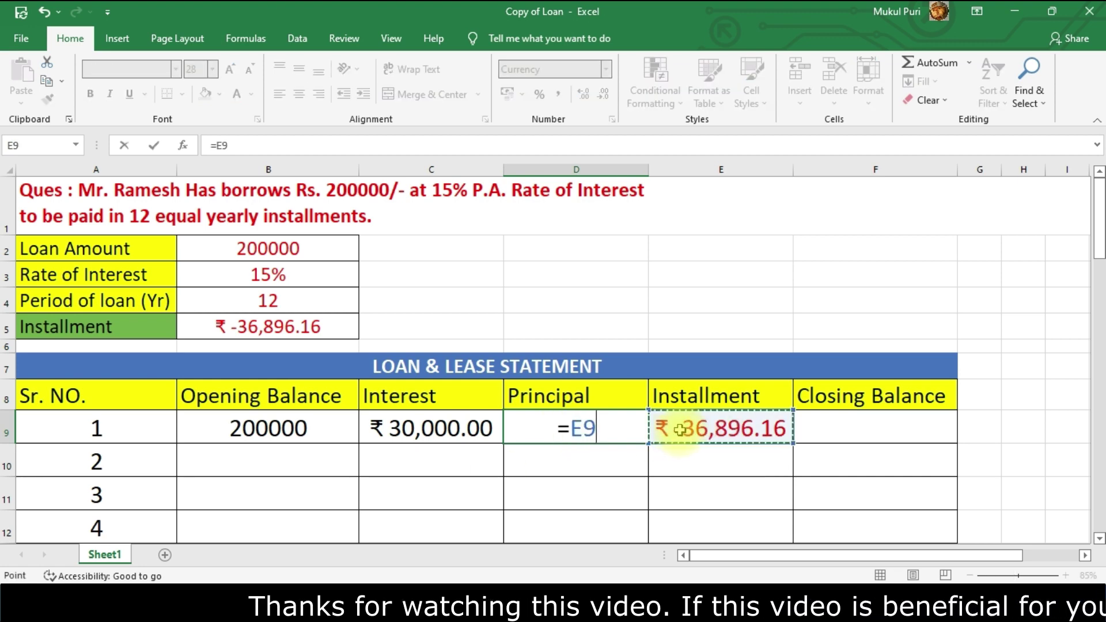
pyautogui.click(457, 430)
pyautogui.press('Return')
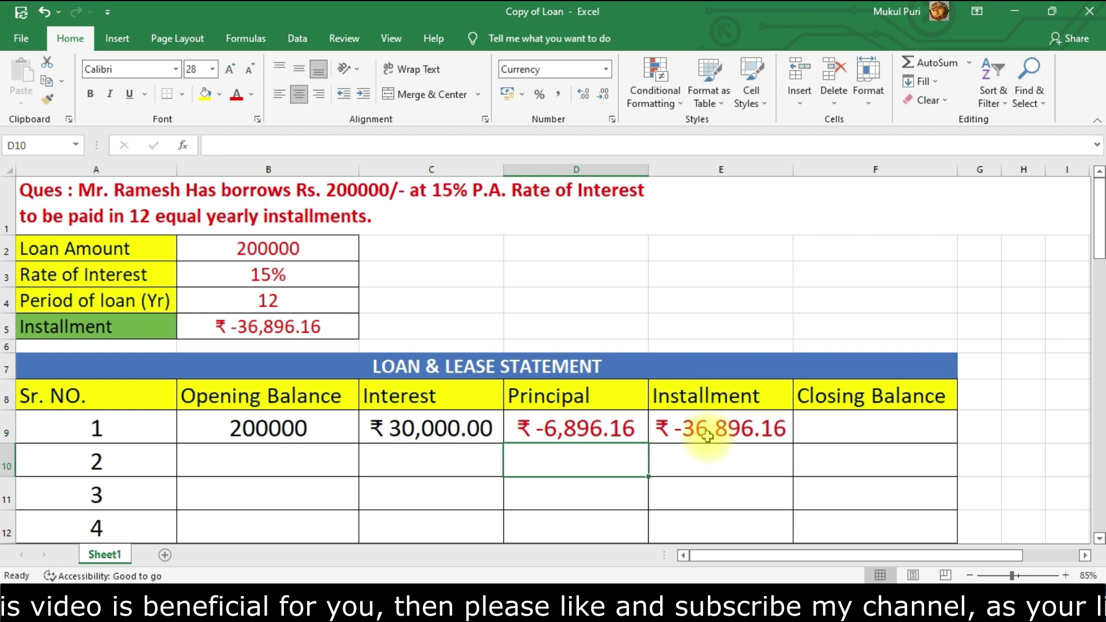
# Set year 1's closing balance to =B9+C9+E9, giving ₹ 1,93,103.84
pyautogui.click(827, 432)
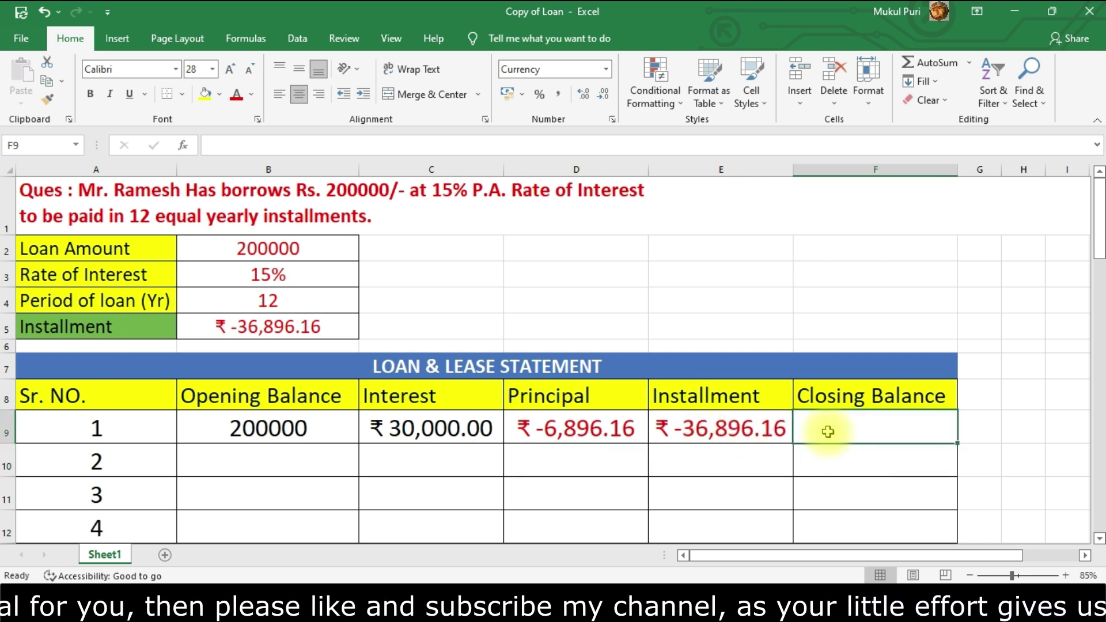
pyautogui.write('=')
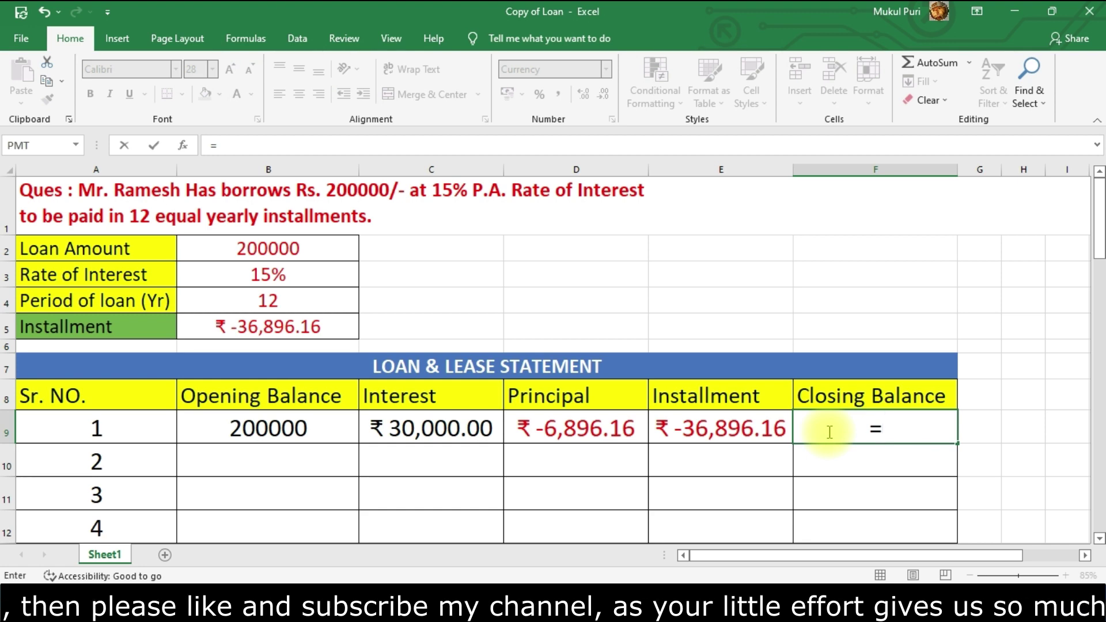
pyautogui.click(272, 432)
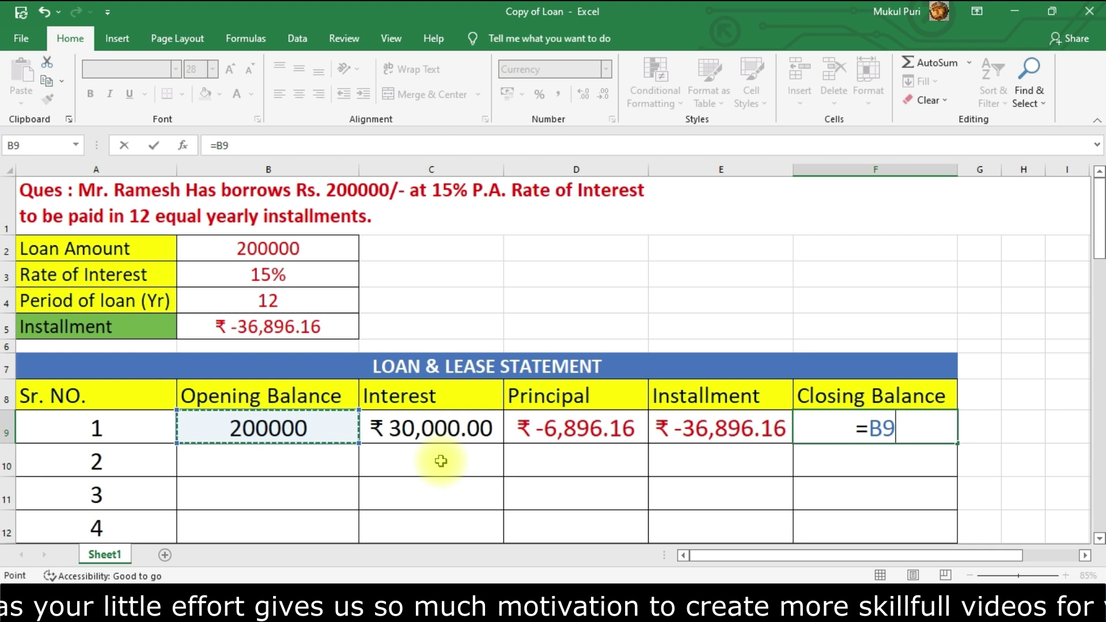
pyautogui.write('+')
pyautogui.click(449, 432)
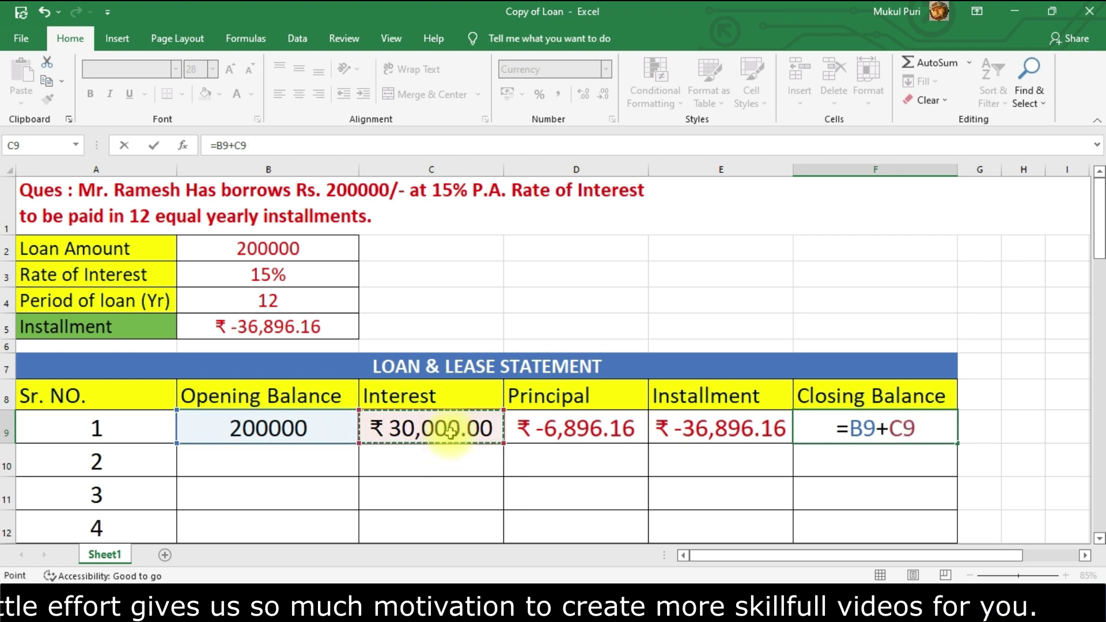
pyautogui.write('+')
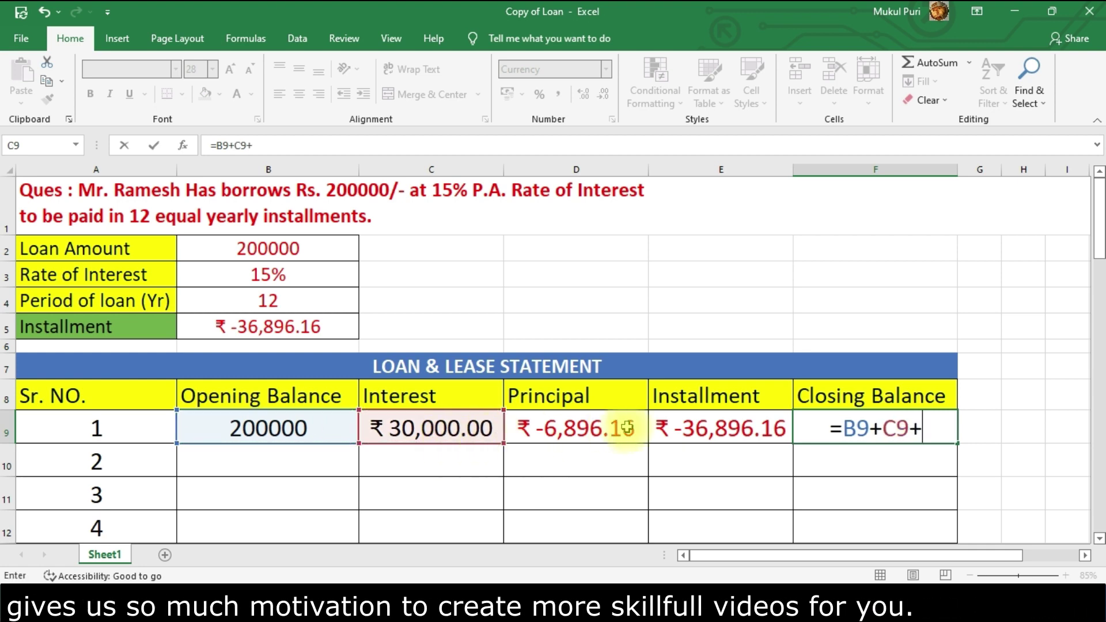
pyautogui.click(690, 425)
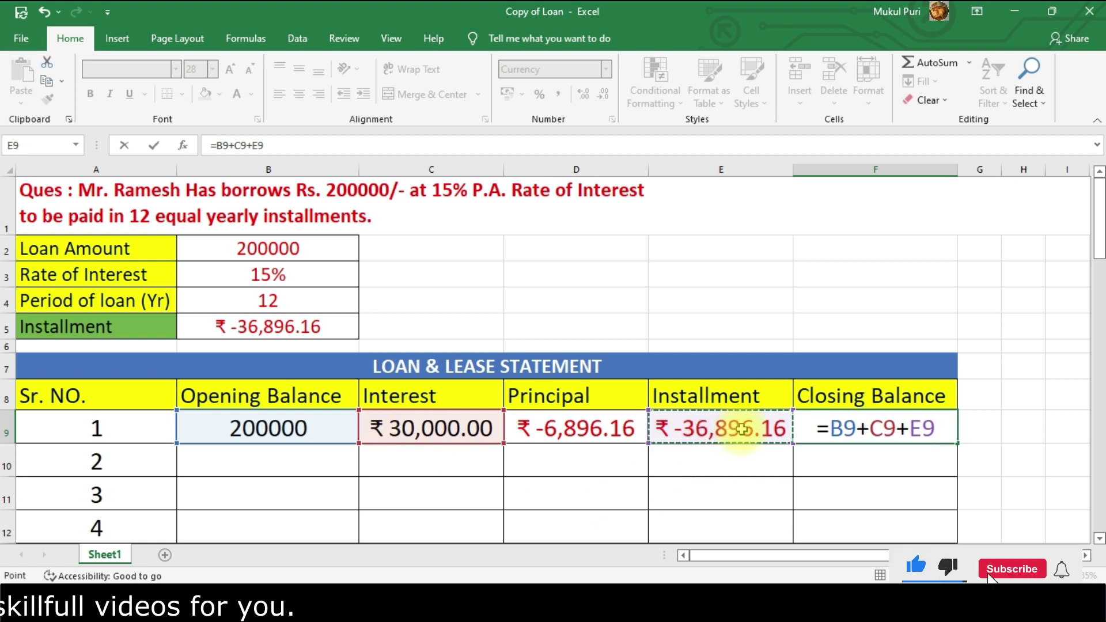
pyautogui.press('Return')
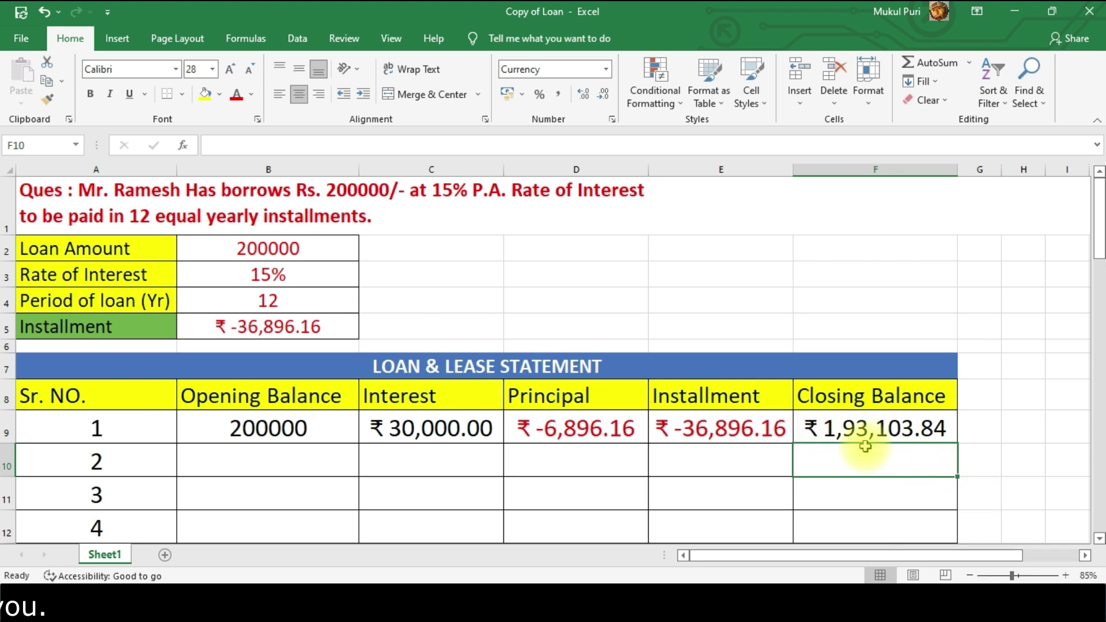
pyautogui.click(279, 451)
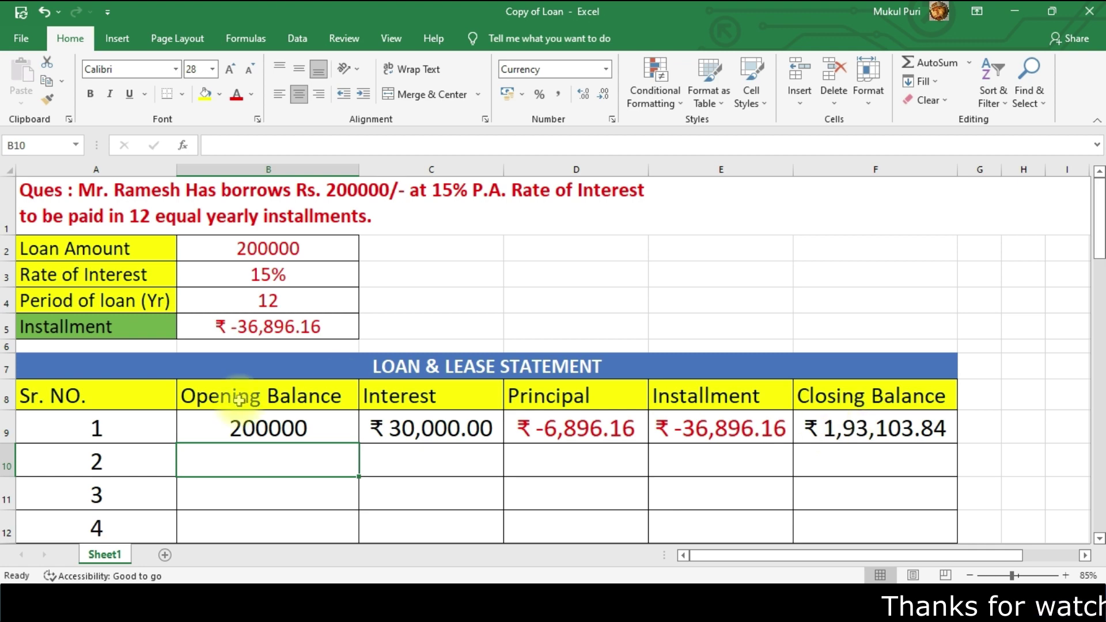
# Carry year 1's closing balance into year 2's opening balance with =F9
pyautogui.write('=')
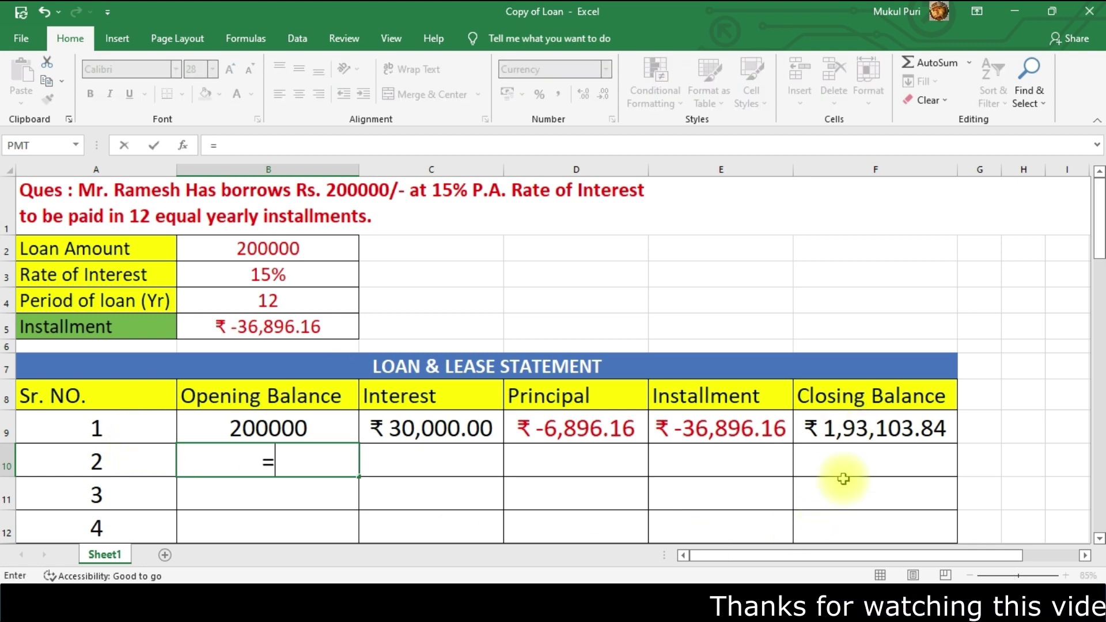
pyautogui.click(841, 426)
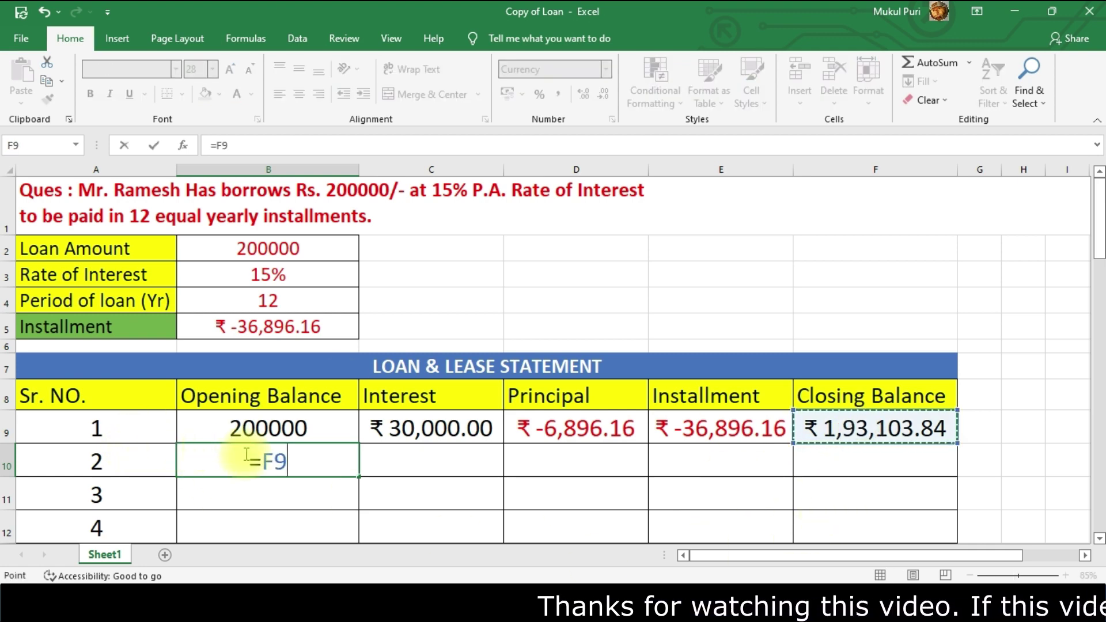
pyautogui.press('Return')
# Fill the opening balance, interest, principal, installment and closing balance formulas down the table
pyautogui.click(308, 456)
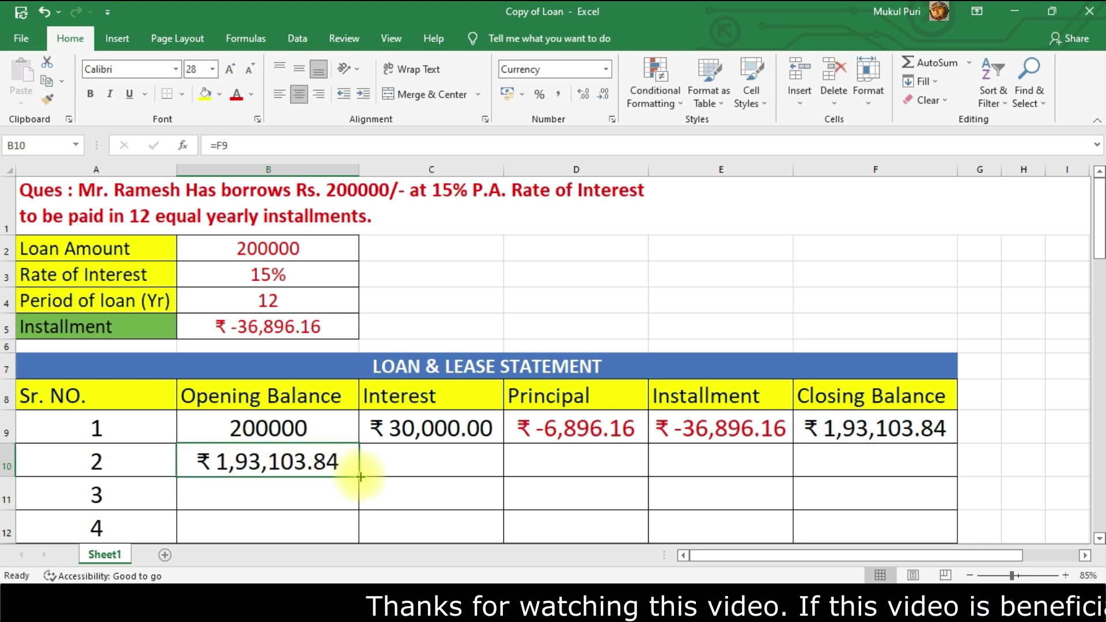
pyautogui.doubleClick(358, 476)
pyautogui.click(429, 428)
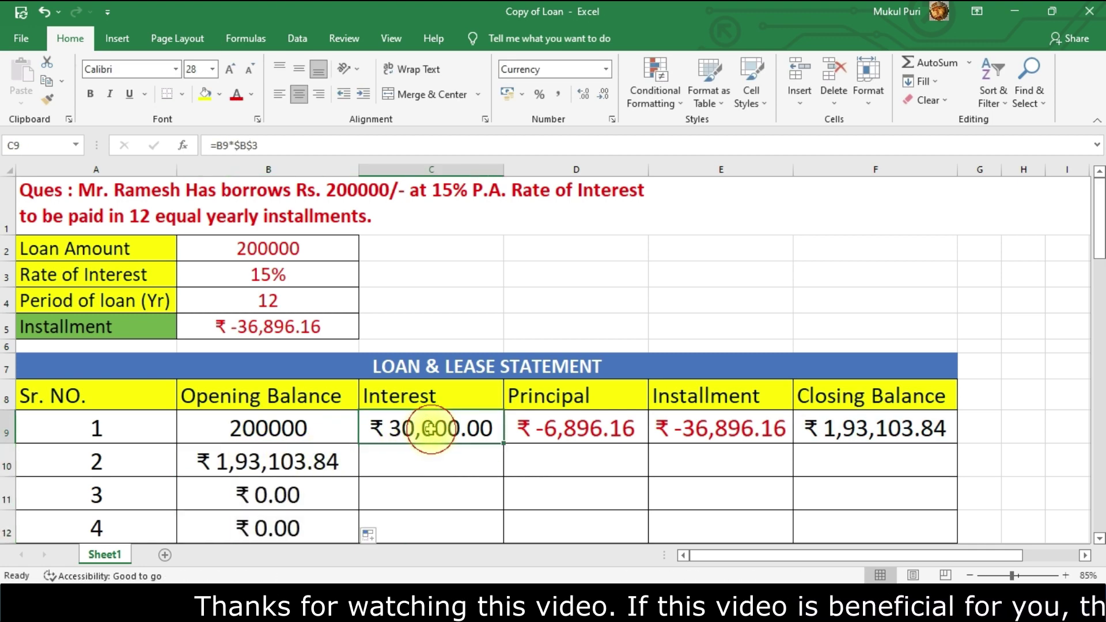
pyautogui.doubleClick(505, 443)
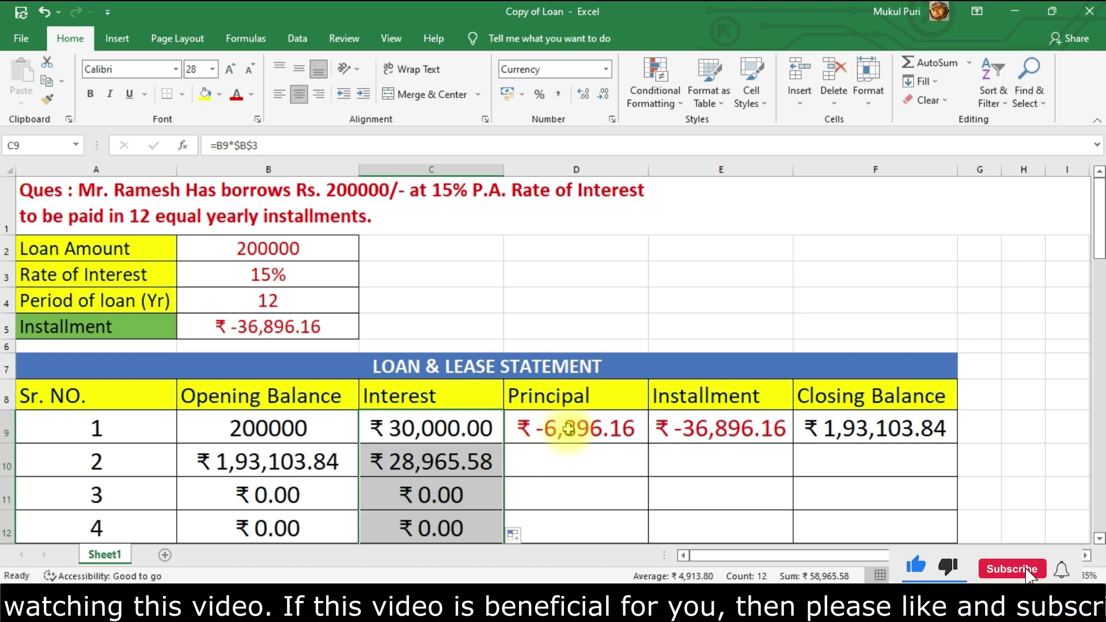
pyautogui.click(539, 429)
pyautogui.doubleClick(650, 444)
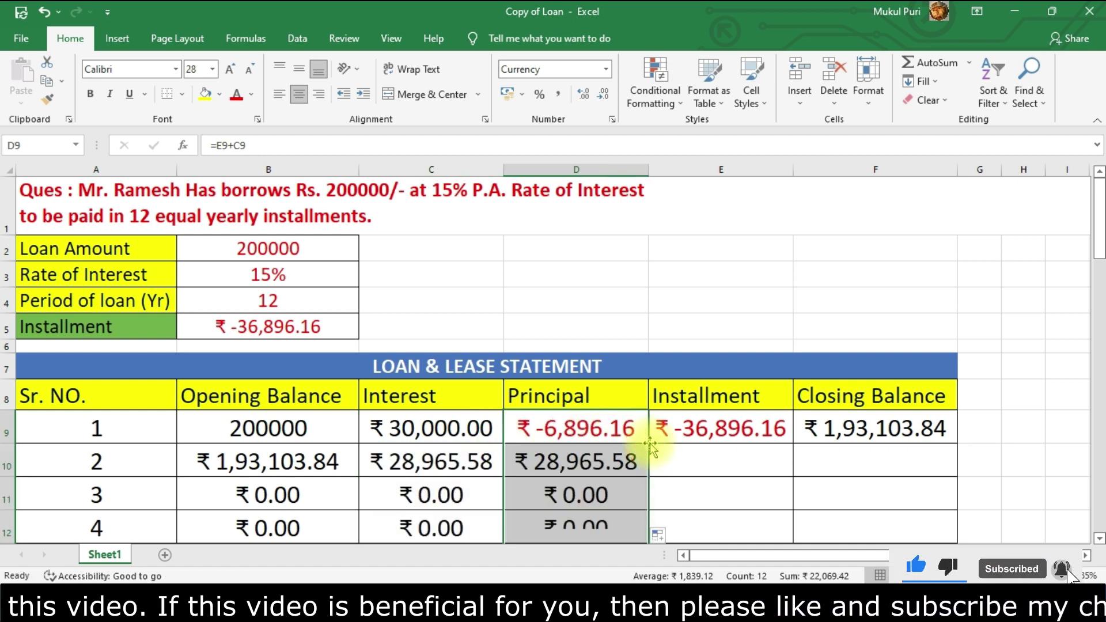
pyautogui.click(686, 428)
pyautogui.doubleClick(796, 444)
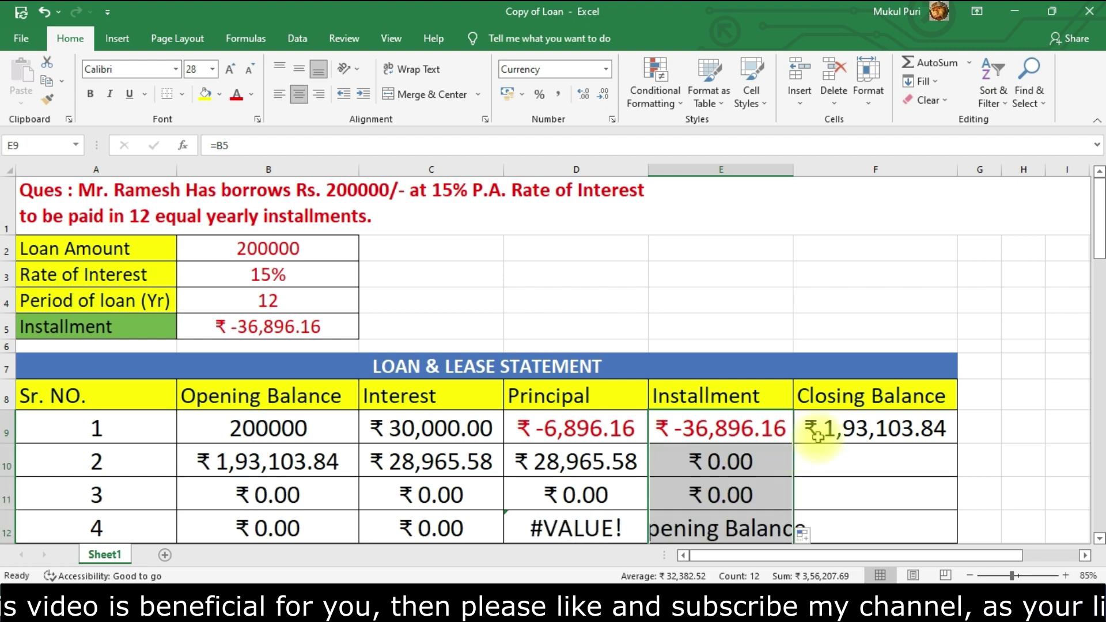
pyautogui.click(847, 428)
pyautogui.doubleClick(953, 445)
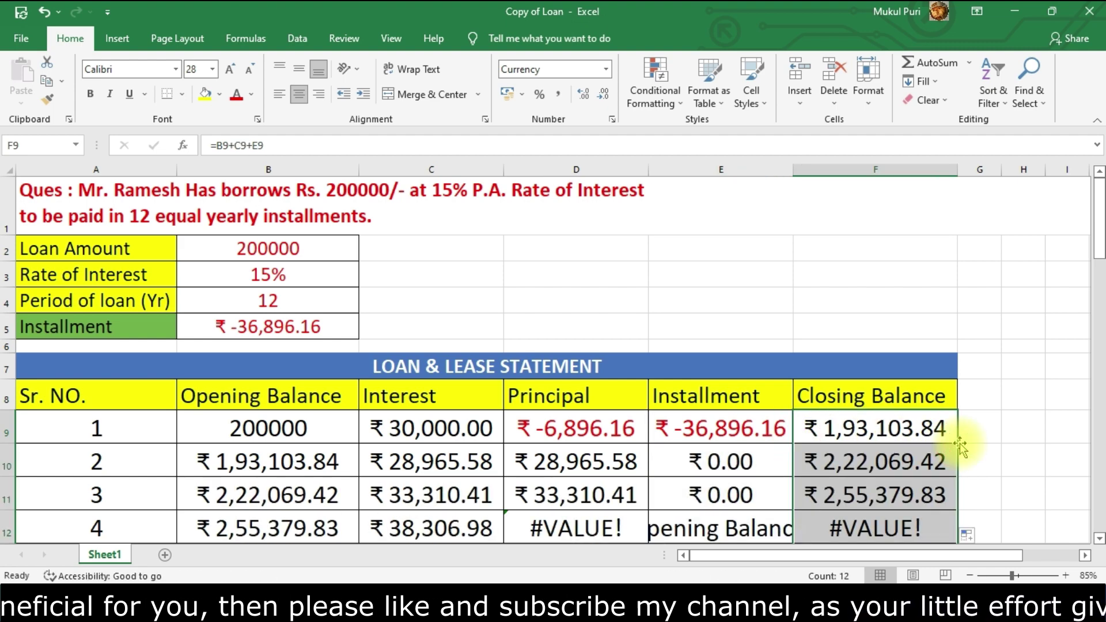
pyautogui.scroll(-2, 938, 463)
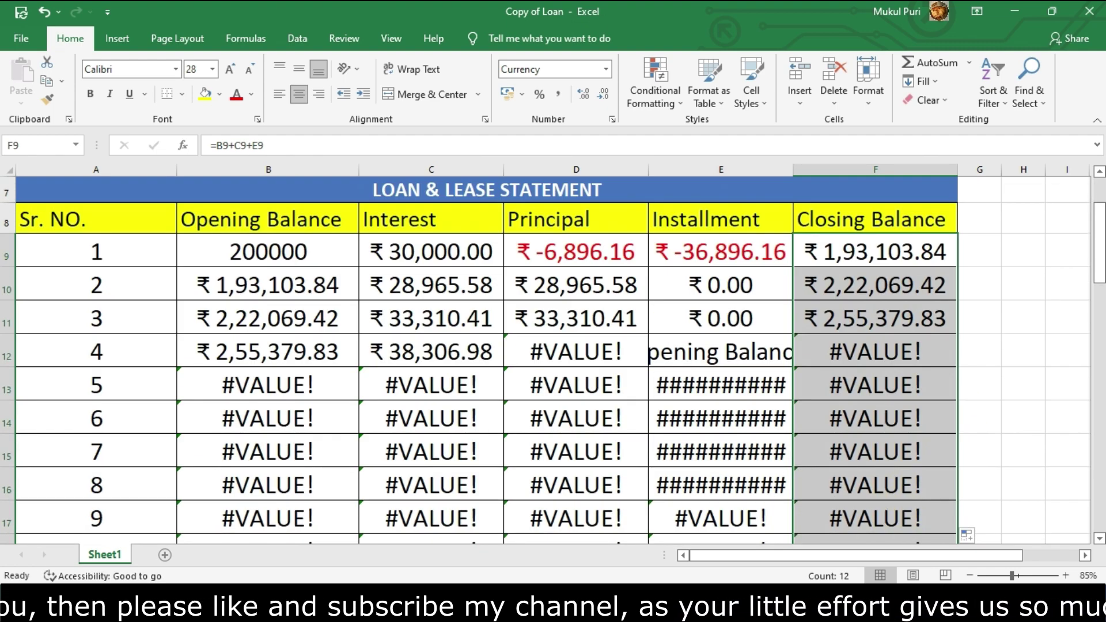
# Review year 1's interest, principal and installment formulas, then open E9's =B5 for editing
pyautogui.scroll(1, 1036, 455)
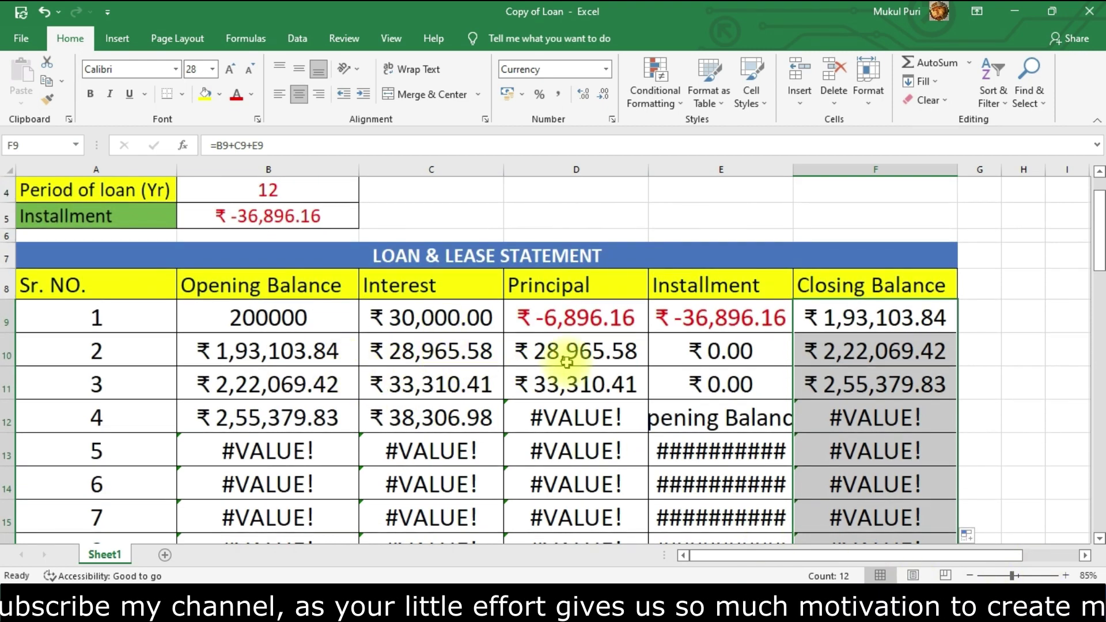
pyautogui.click(463, 315)
pyautogui.scroll(1, 483, 332)
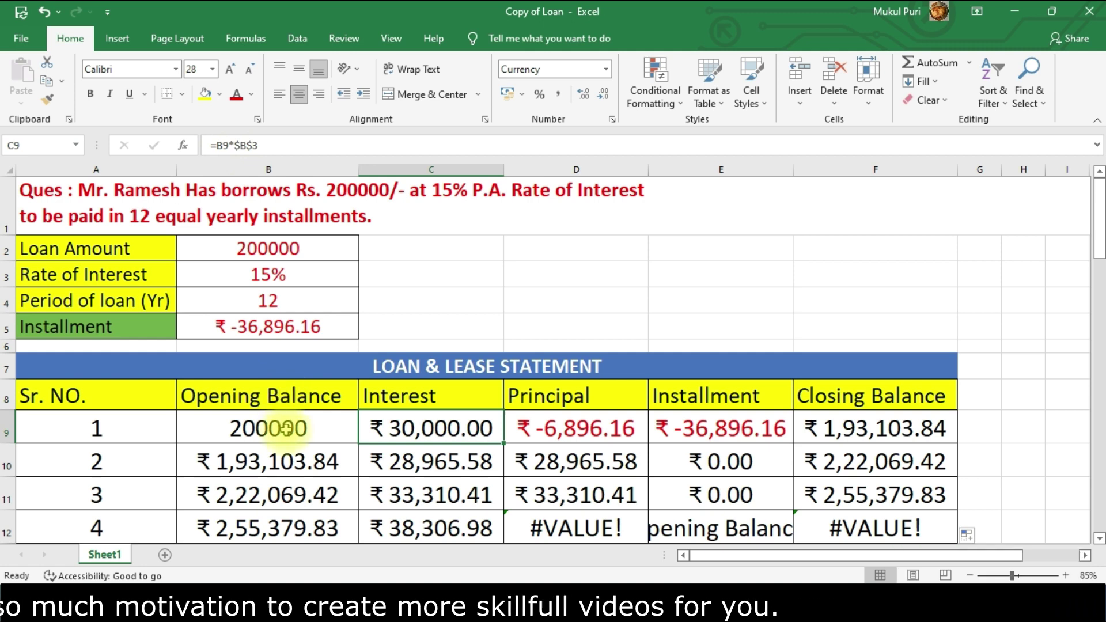
pyautogui.click(403, 438)
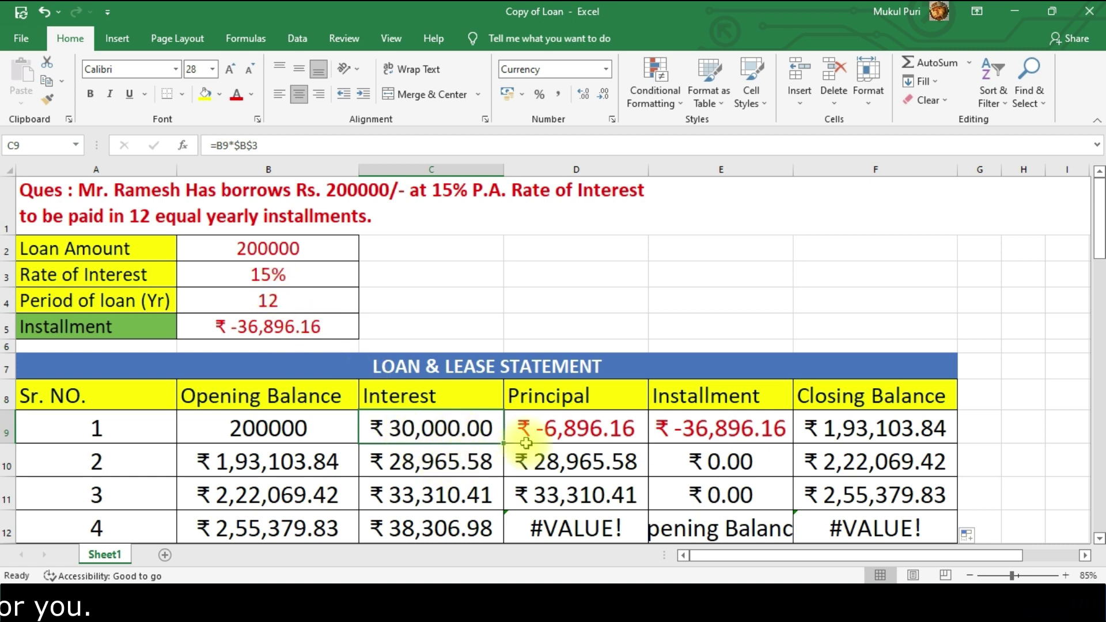
pyautogui.click(553, 435)
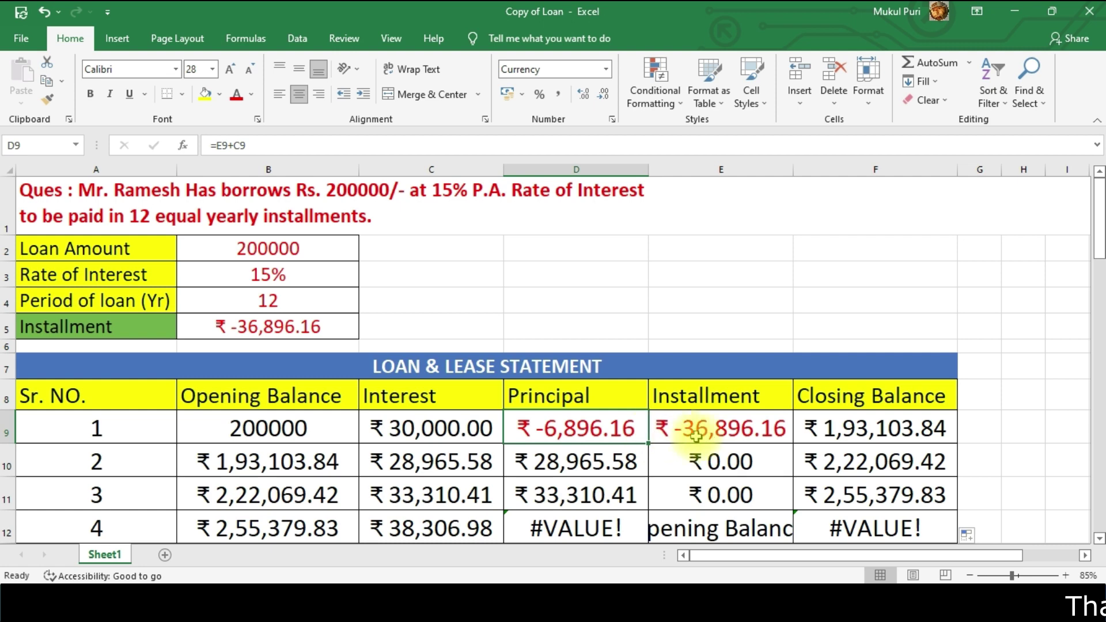
pyautogui.click(713, 439)
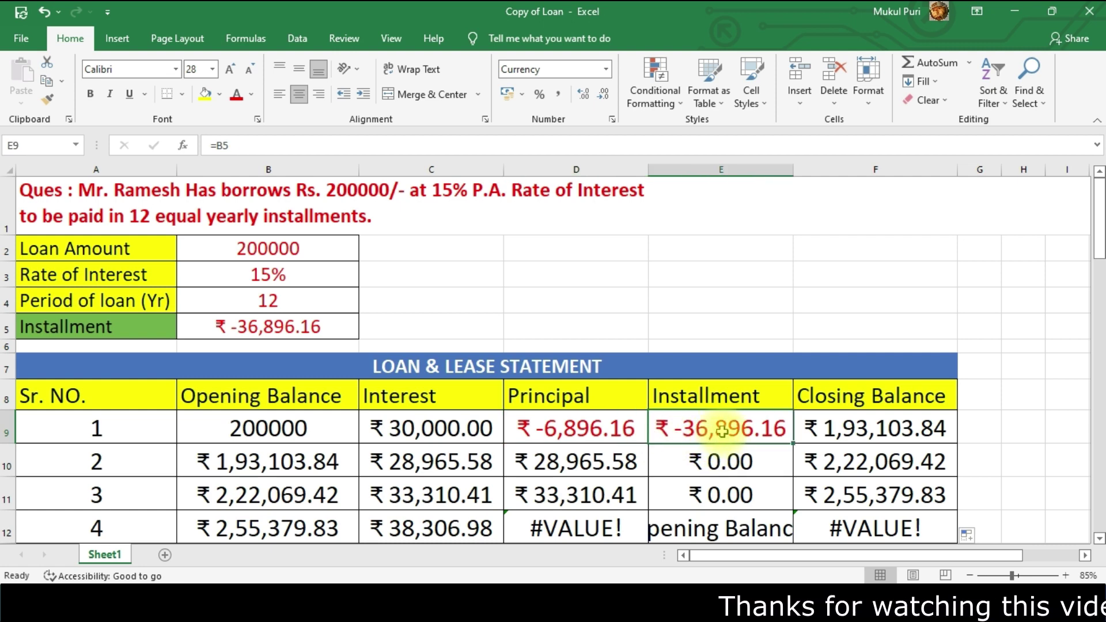
pyautogui.click(221, 145)
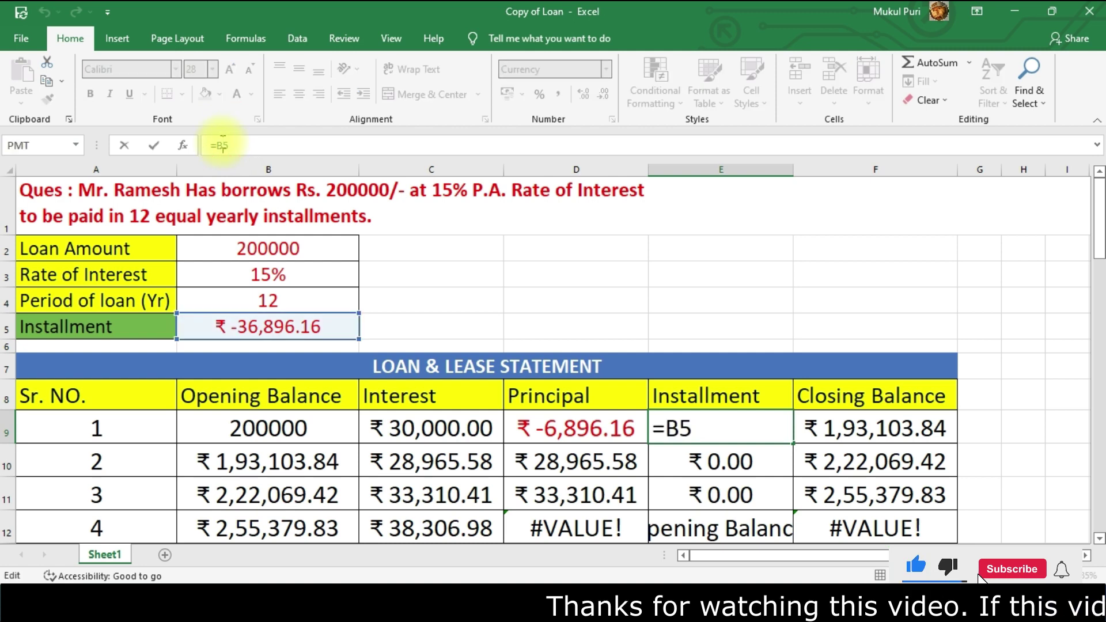
# Lock the installment as =$B$5 and refill it so every year pays ₹ -36,896.16
pyautogui.press('F4')
pyautogui.hotkey('ctrl', 'Return')
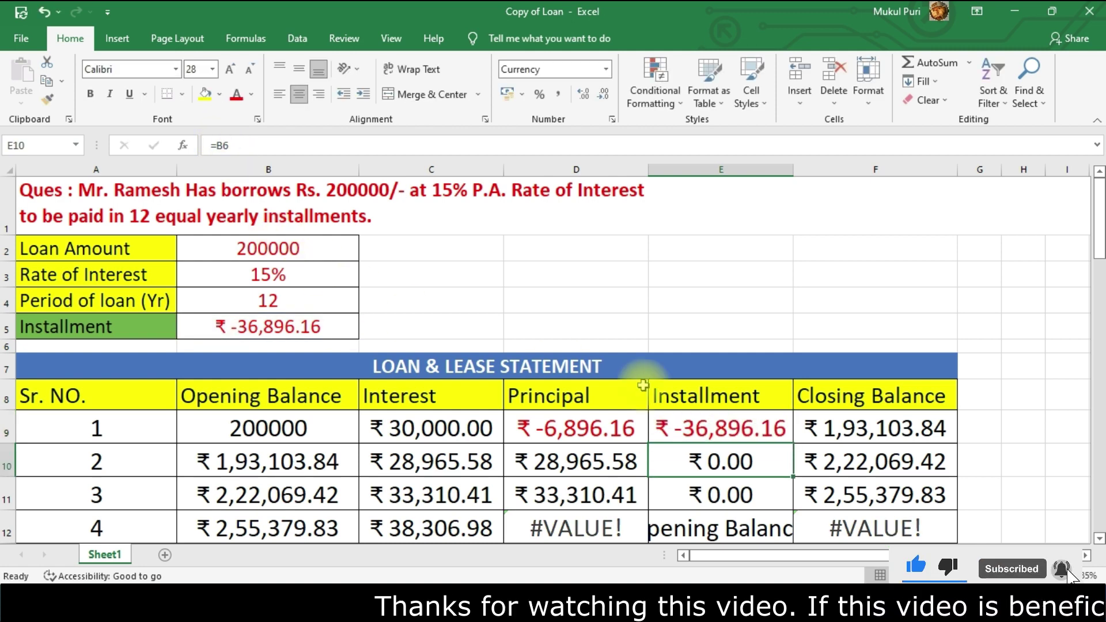
pyautogui.doubleClick(792, 443)
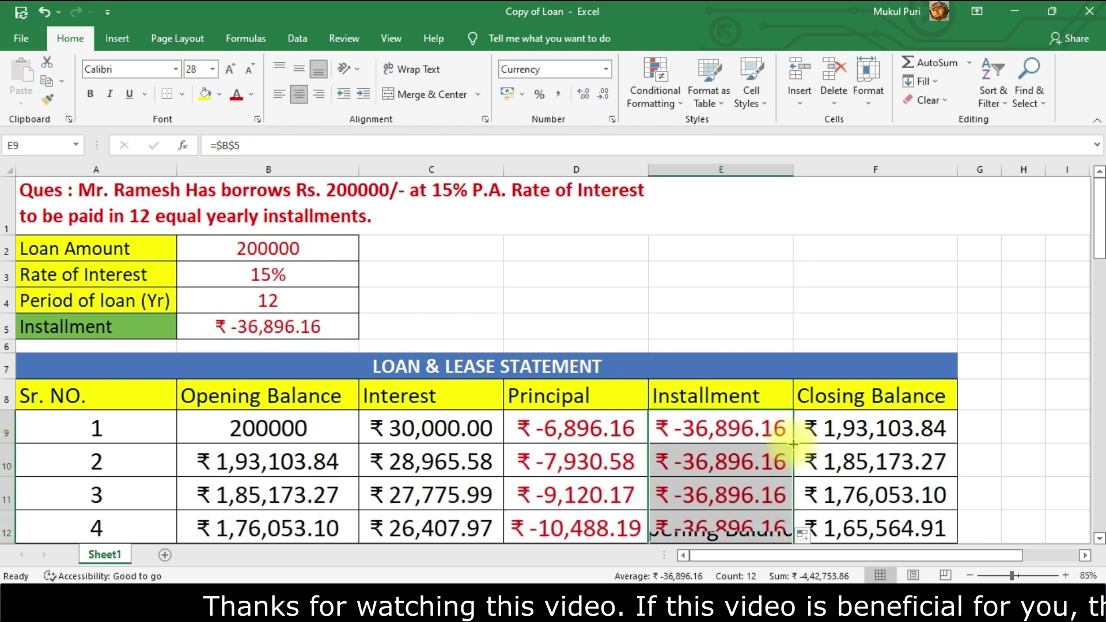
pyautogui.scroll(-2, 792, 444)
pyautogui.scroll(-1, 789, 443)
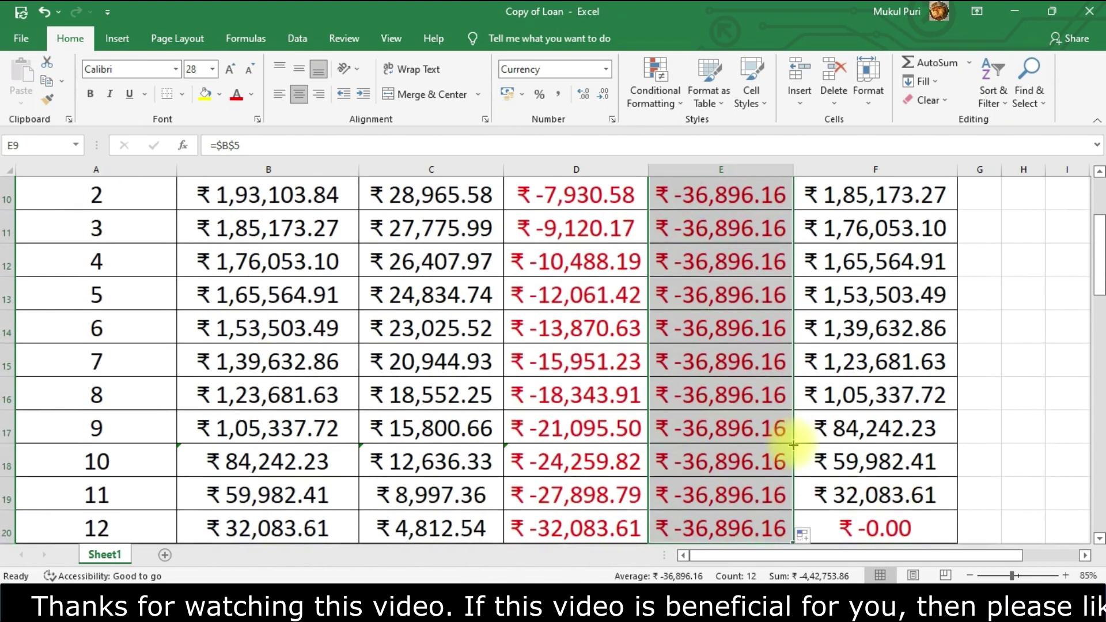
pyautogui.scroll(-1, 786, 432)
pyautogui.click(662, 479)
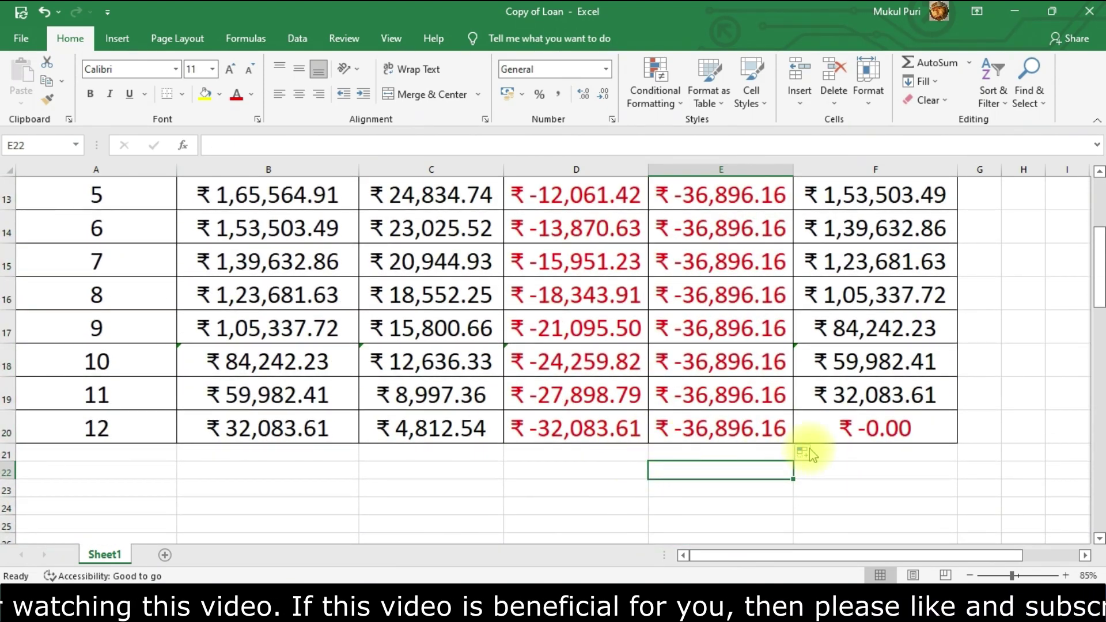
pyautogui.scroll(2, 873, 429)
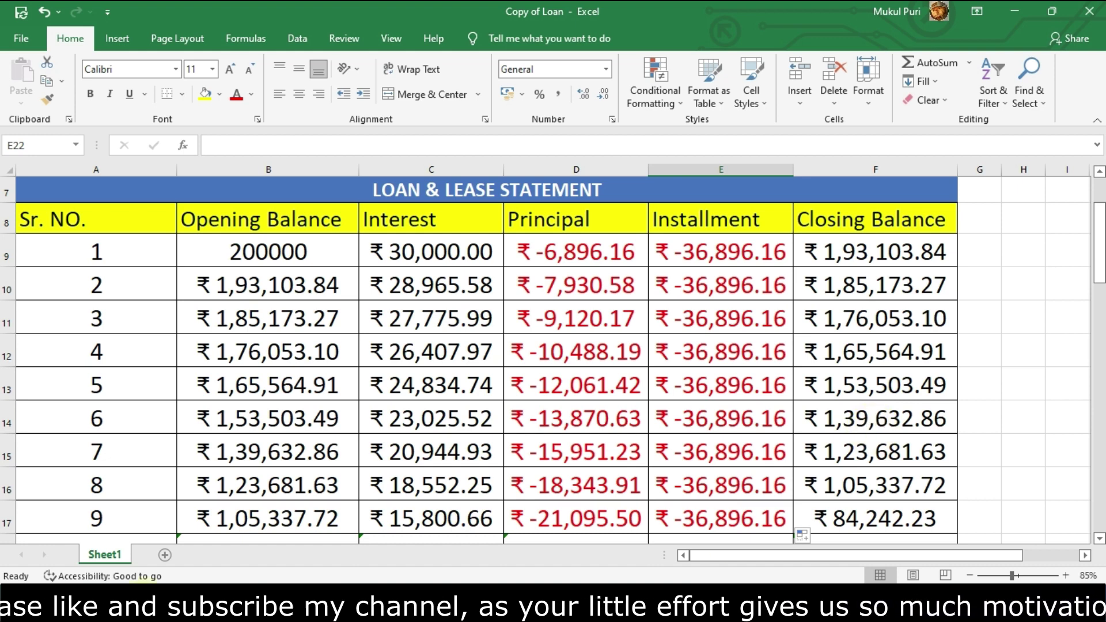
pyautogui.click(286, 252)
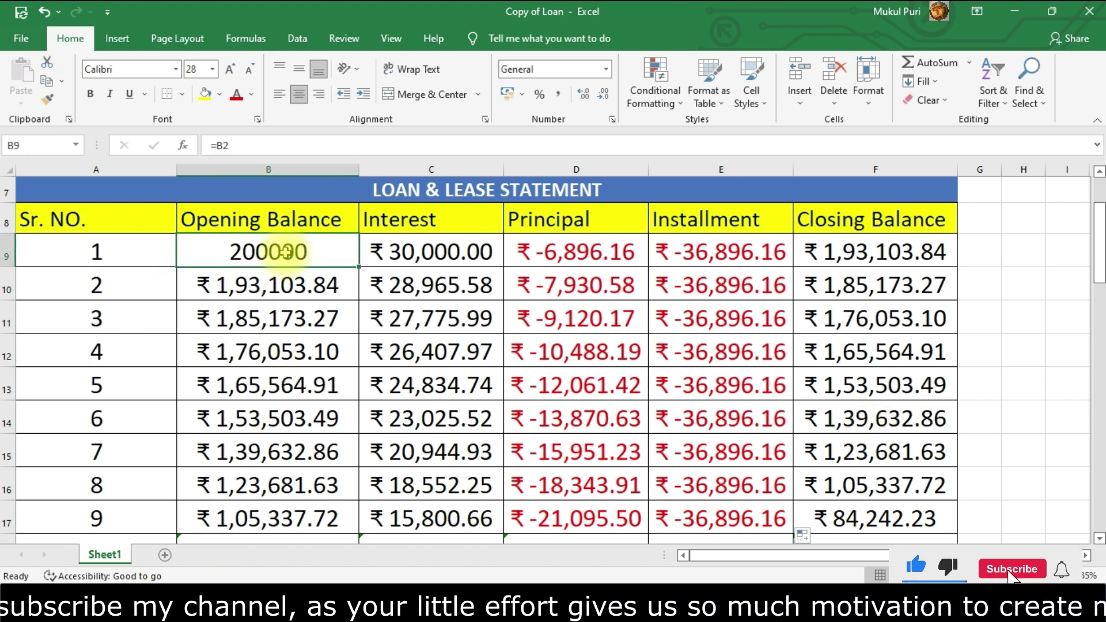
pyautogui.click(722, 257)
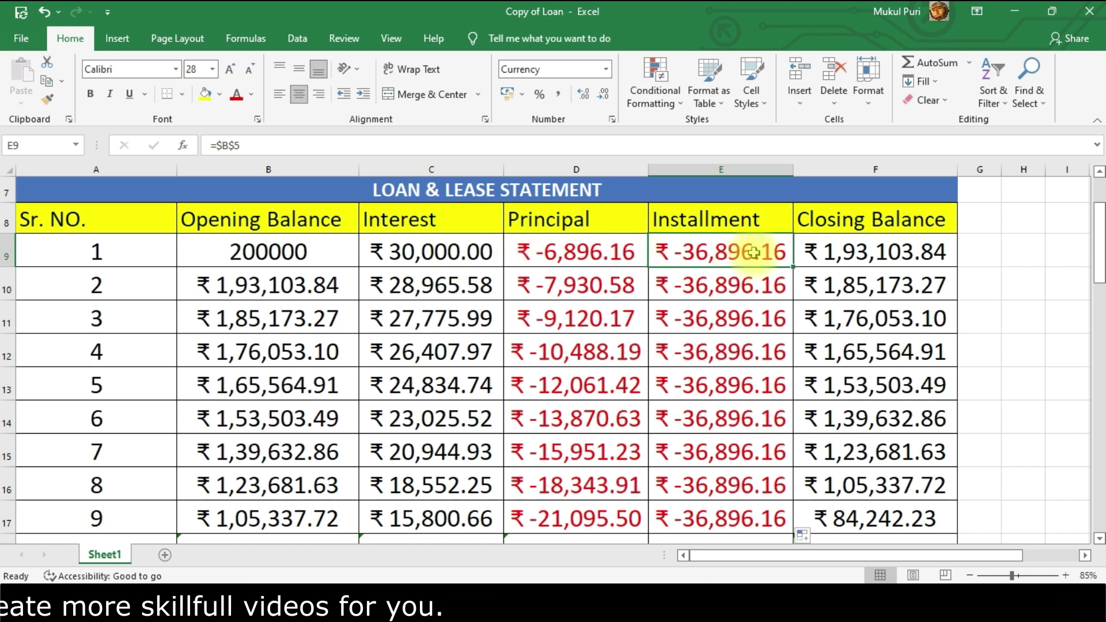
pyautogui.click(857, 252)
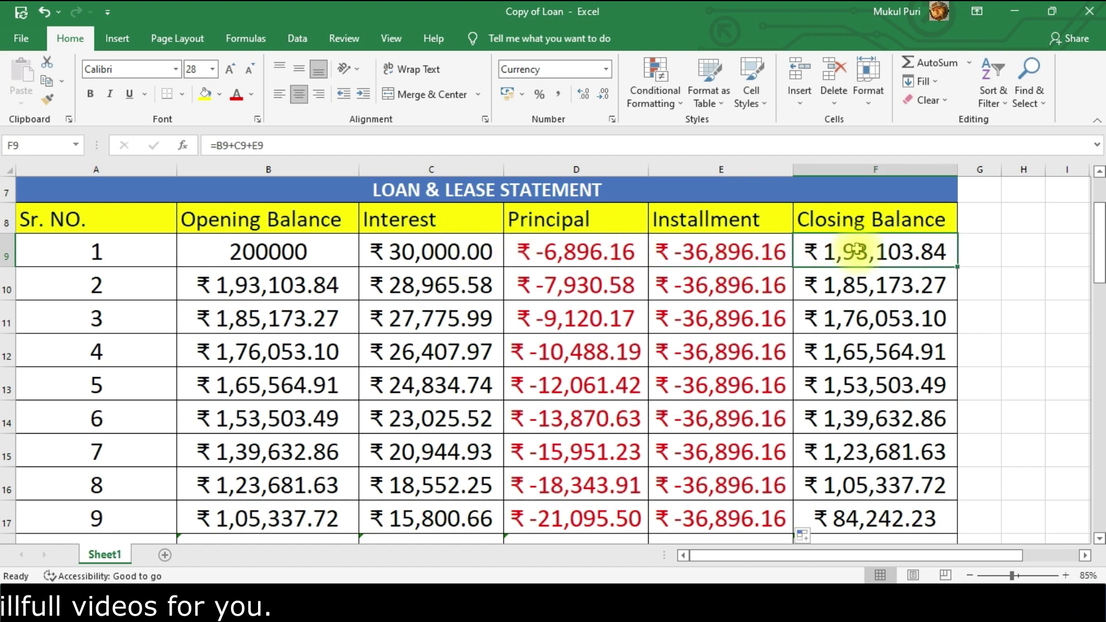
pyautogui.click(310, 287)
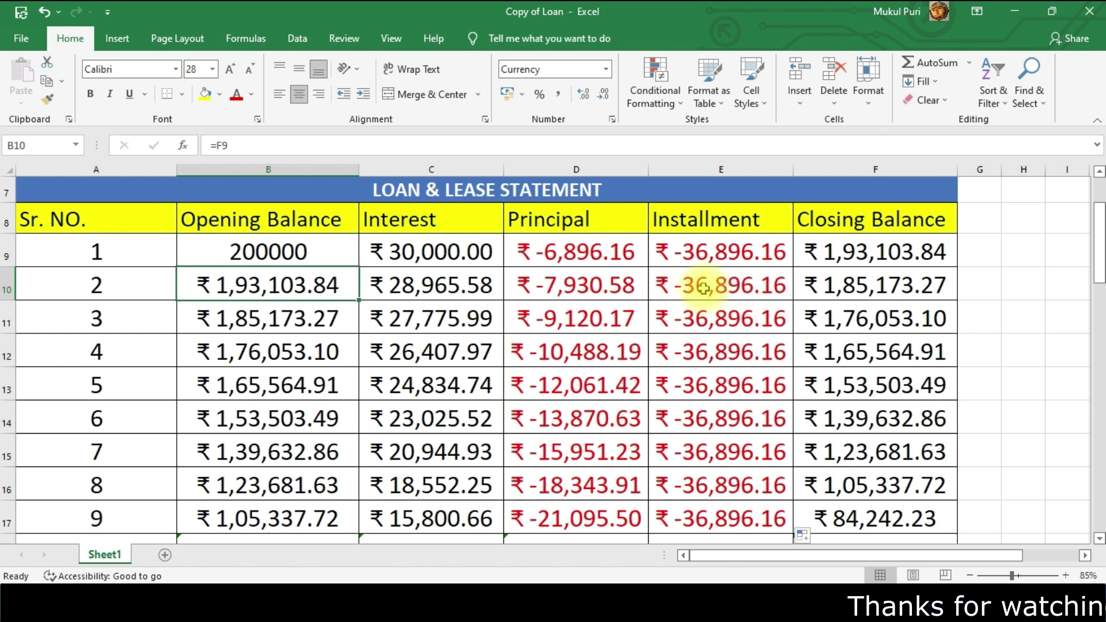
pyautogui.click(439, 290)
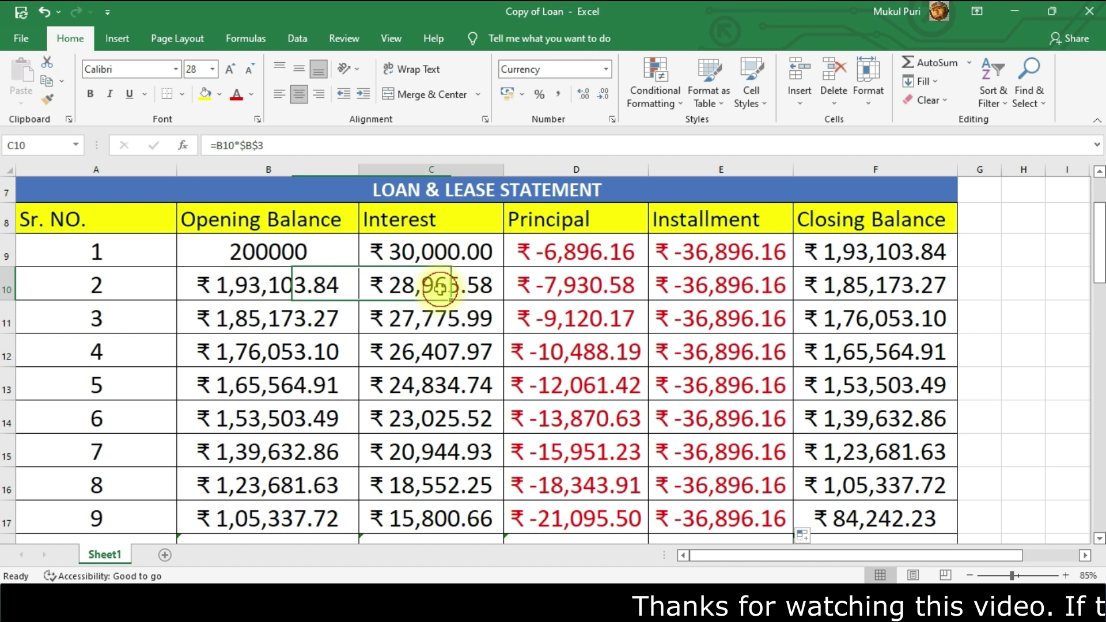
pyautogui.click(524, 282)
pyautogui.click(484, 322)
pyautogui.click(524, 318)
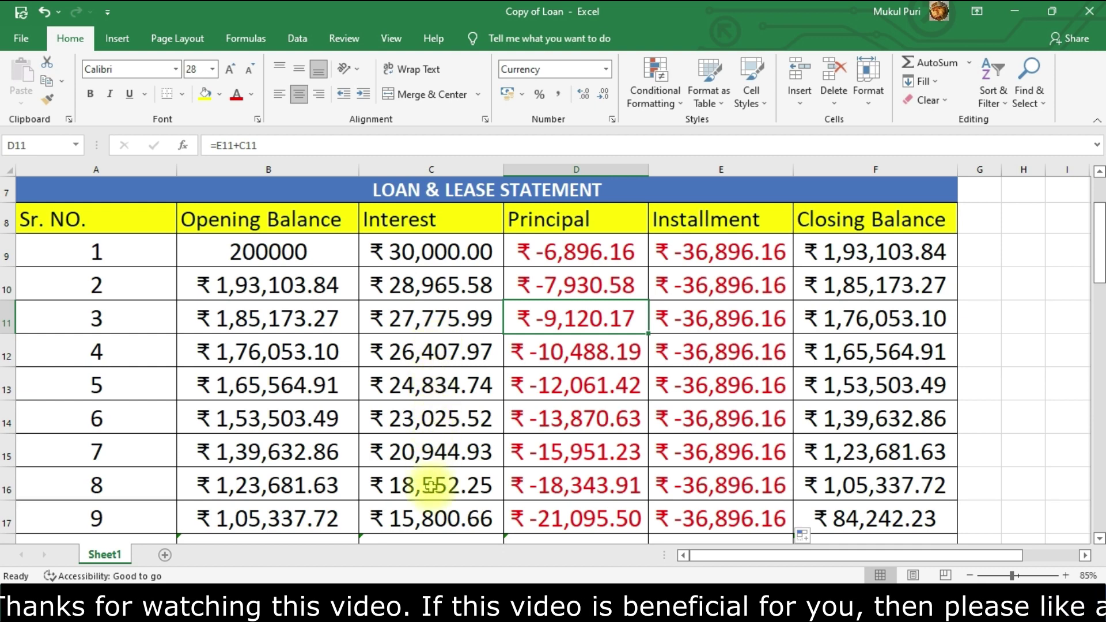
pyautogui.click(432, 514)
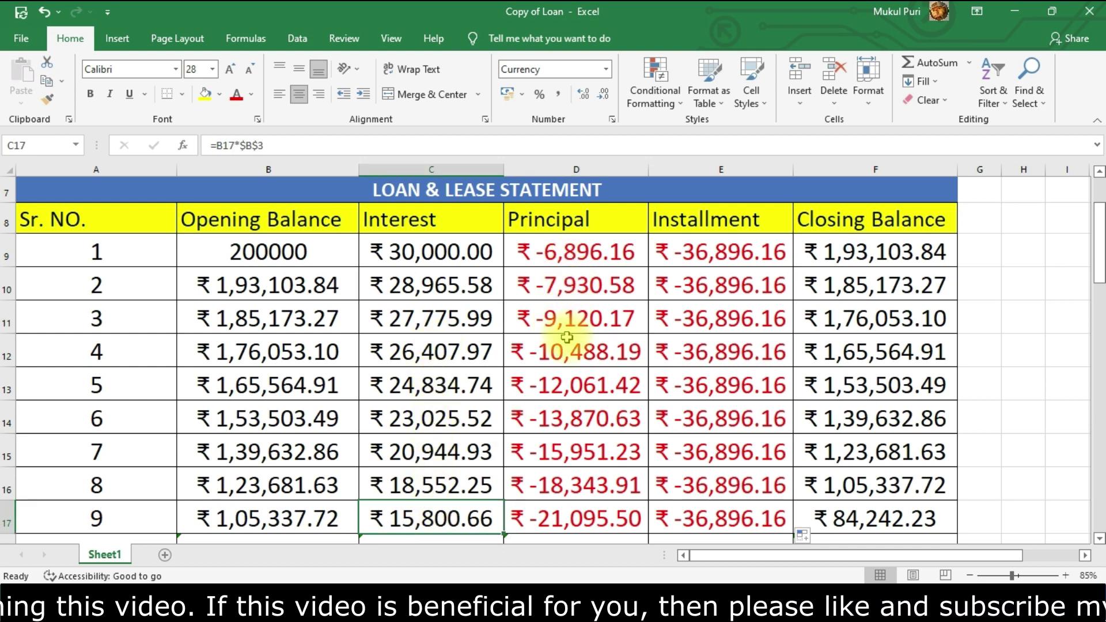
pyautogui.click(562, 522)
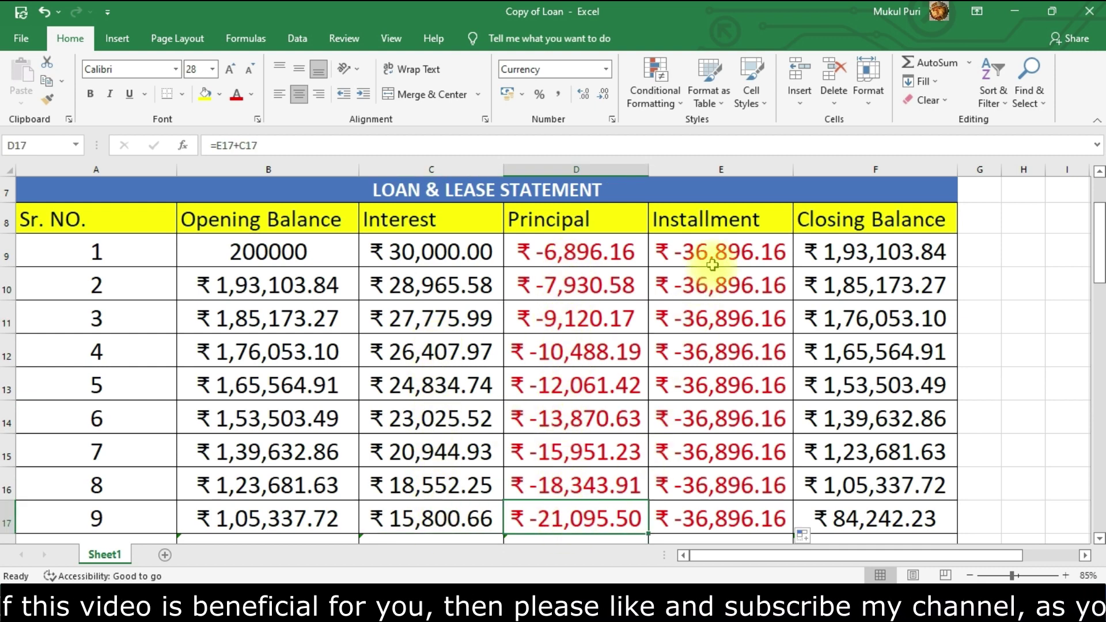
pyautogui.moveTo(712, 264); pyautogui.dragTo(706, 523)
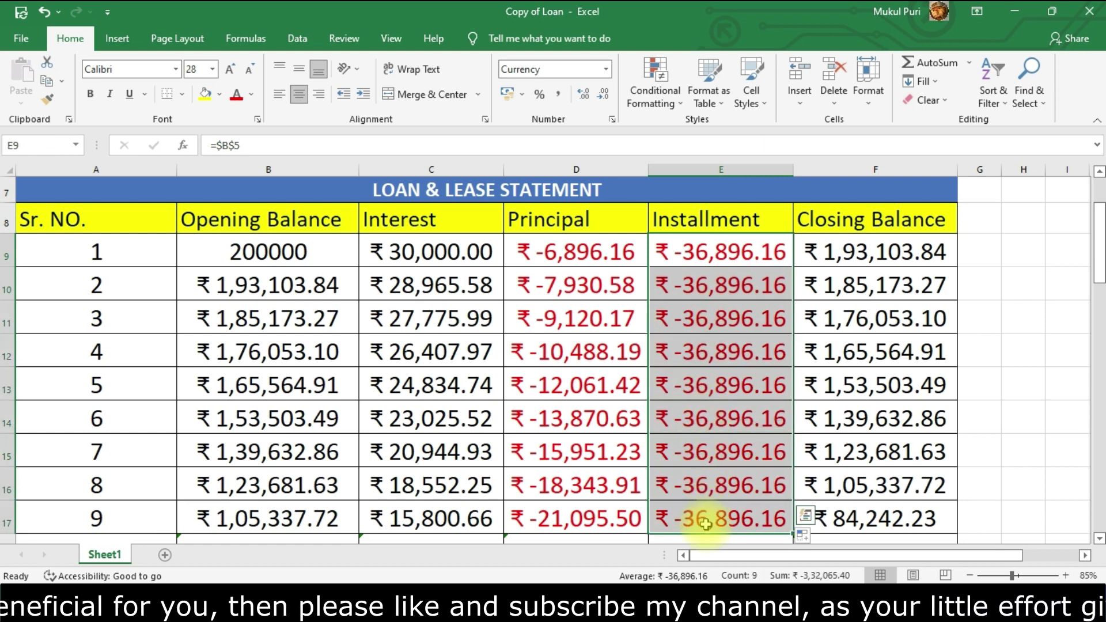
pyautogui.scroll(2, 717, 427)
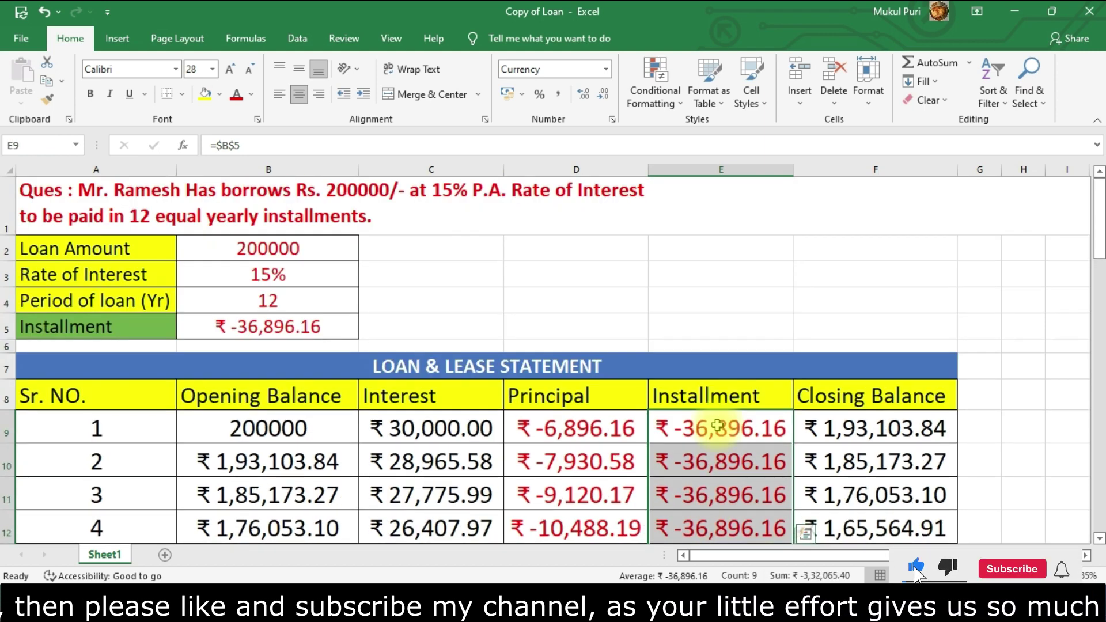